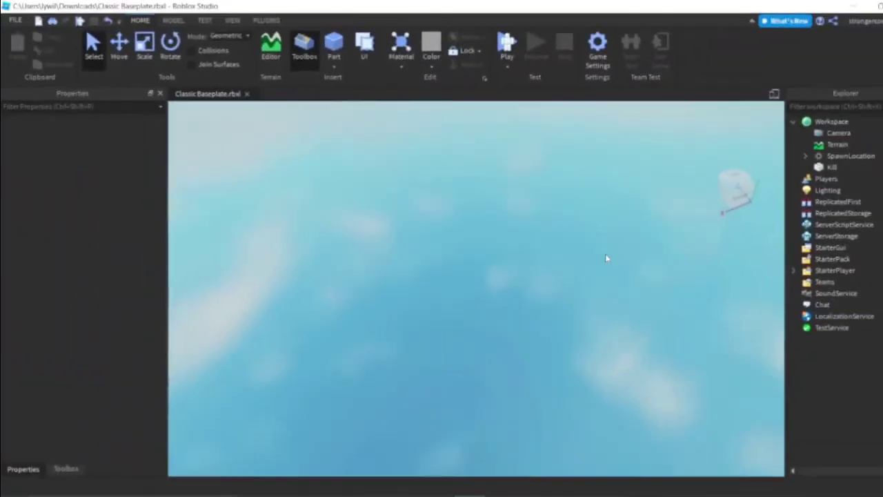
Orbit and zoom around the baseplate, selecting the spawn plate and its sun decal to inspect them.
mouse_move(605, 254)
right_down()
mouse_move(569, 249)
mouse_move(581, 178)
mouse_move(559, 177)
mouse_move(613, 213)
right_up()
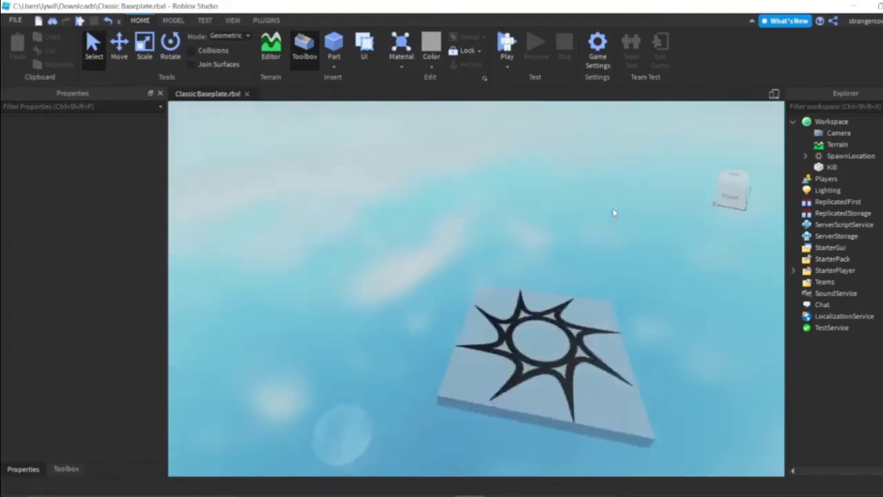
click(462, 317)
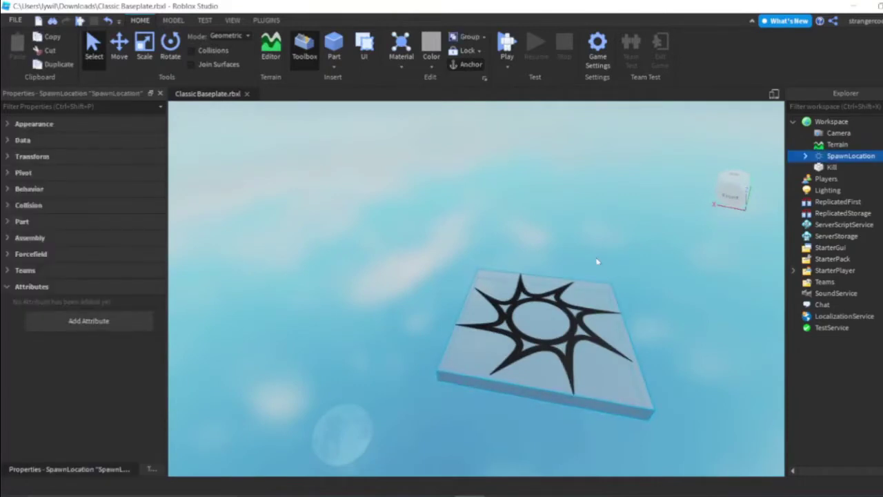
click(552, 327)
click(620, 209)
scroll(612, 198, down, 3)
scroll(504, 237, down, 2)
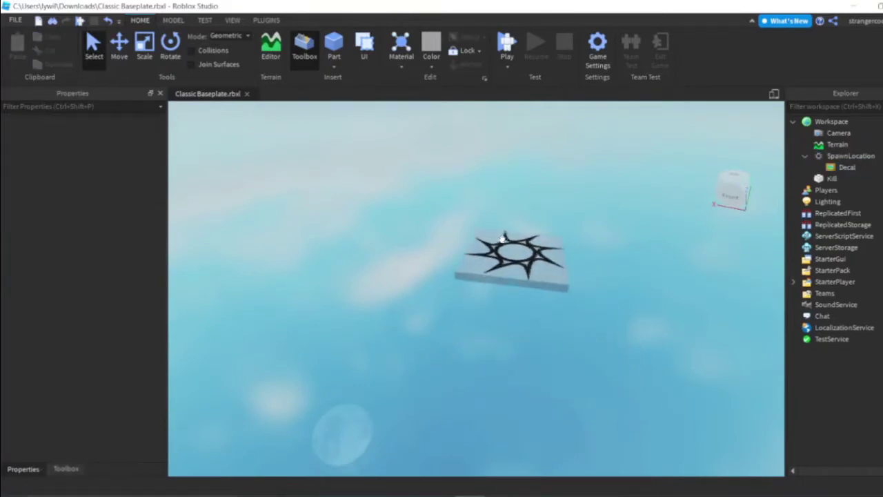
right_drag(503, 236, 524, 248)
click(552, 259)
click(581, 269)
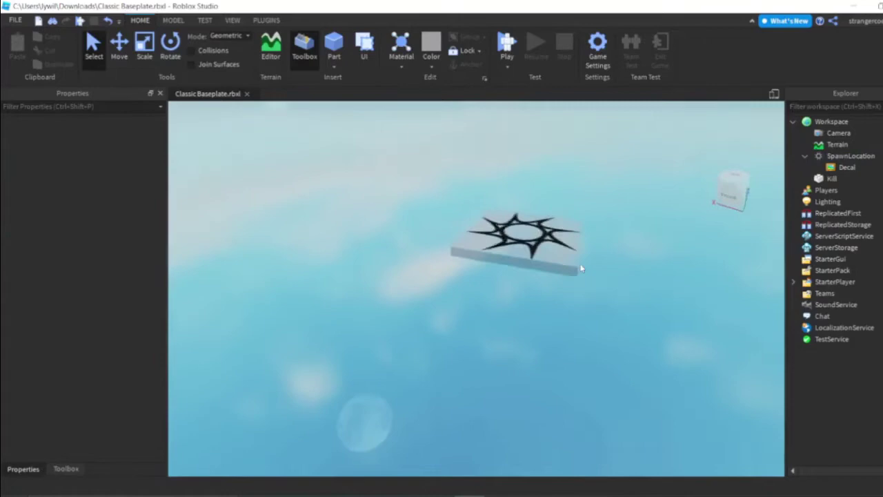
scroll(581, 268, up, 5)
scroll(573, 276, down, 3)
scroll(571, 276, down, 5)
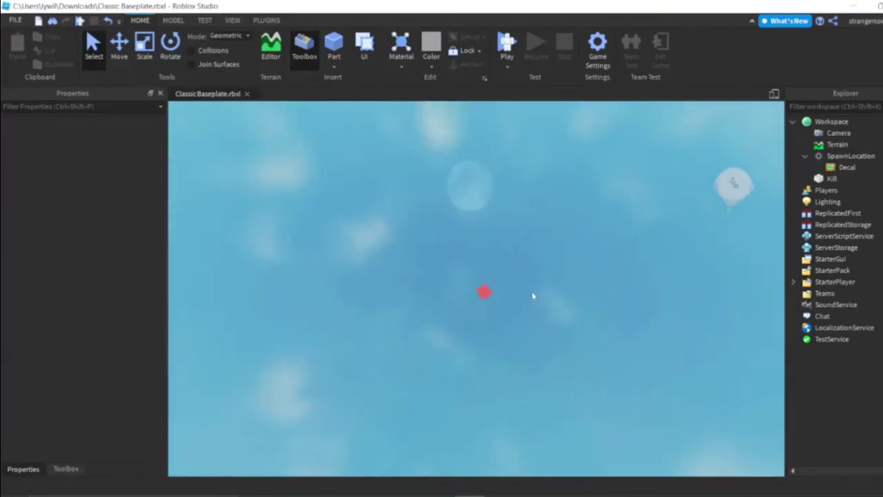
right_drag(485, 288, 529, 298)
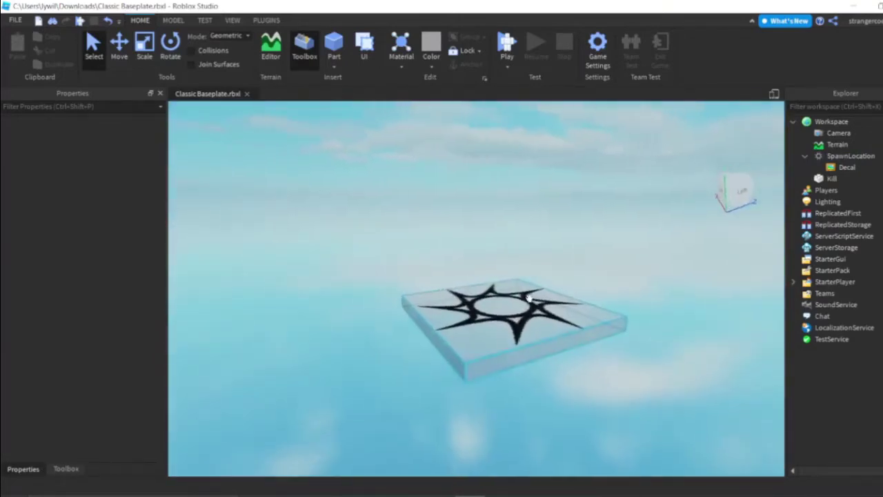
Look down on the spawn plate from above and select the red Kill part to inspect it.
scroll(529, 298, up, 3)
mouse_move(524, 300)
right_down()
mouse_move(524, 348)
mouse_move(506, 369)
mouse_move(583, 357)
right_up()
scroll(583, 362, up, 2)
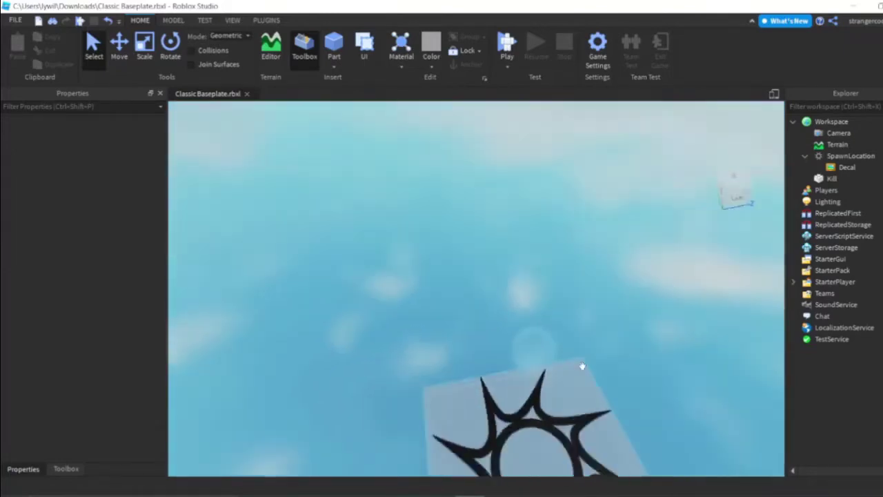
scroll(583, 367, up, 5)
scroll(583, 366, up, 5)
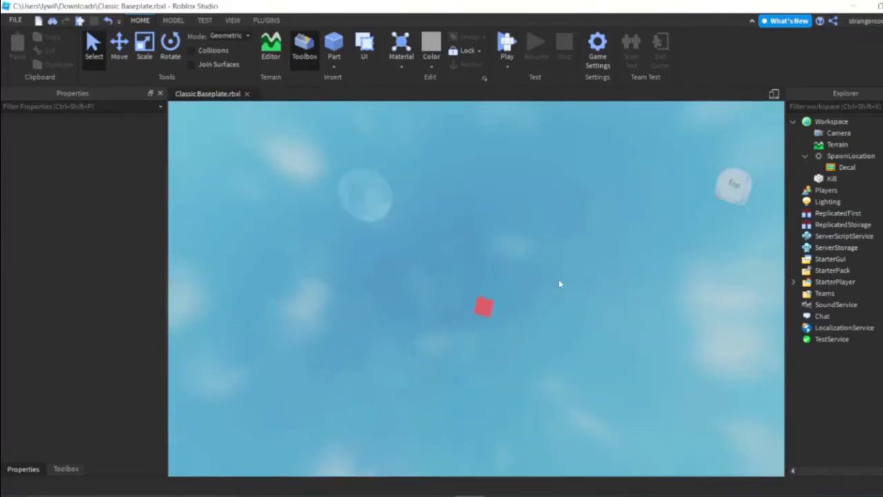
drag(558, 279, 399, 334)
click(586, 314)
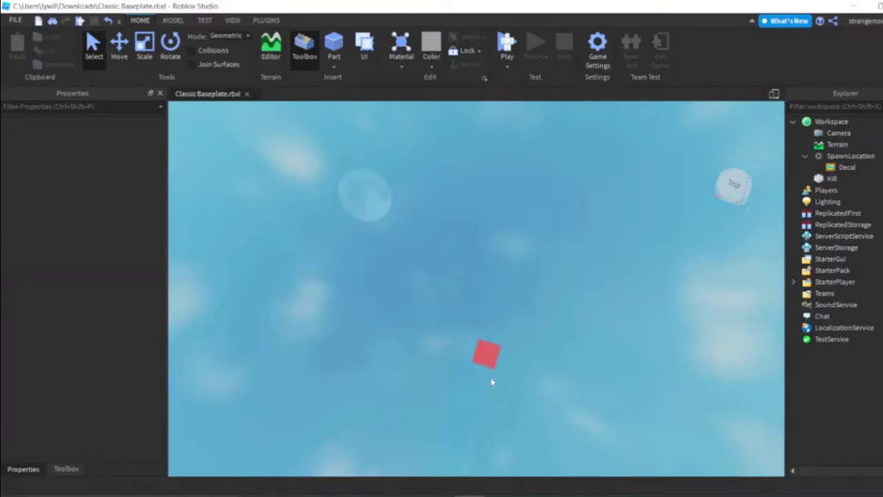
click(478, 400)
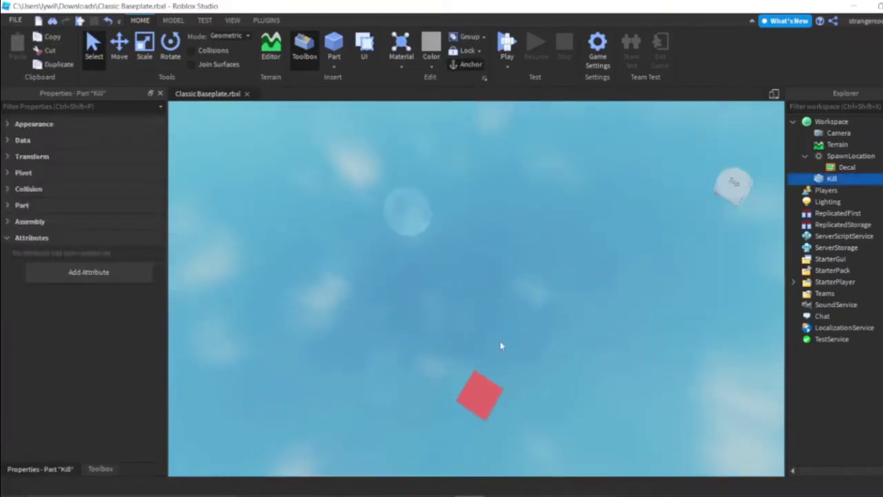
click(529, 314)
Swing the camera around the sky and tilt it back toward the spawn plate.
mouse_move(529, 314)
right_down()
mouse_move(536, 227)
mouse_move(507, 309)
right_up()
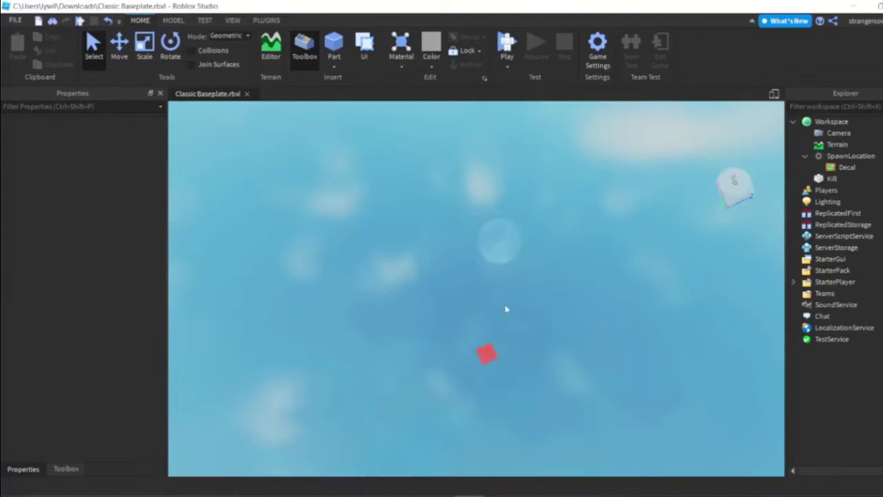
mouse_move(488, 358)
right_down()
mouse_move(504, 187)
mouse_move(500, 214)
mouse_move(504, 189)
mouse_move(587, 290)
right_up()
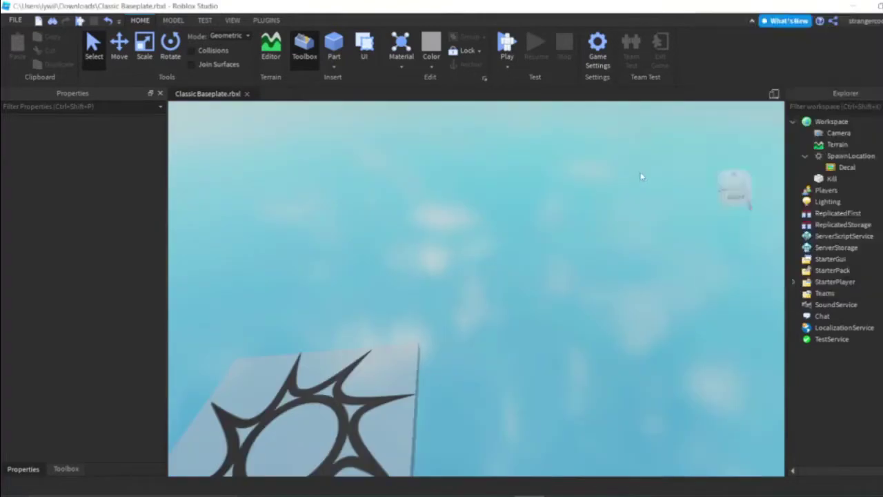
mouse_move(641, 177)
right_down()
mouse_move(660, 347)
mouse_move(571, 309)
right_up()
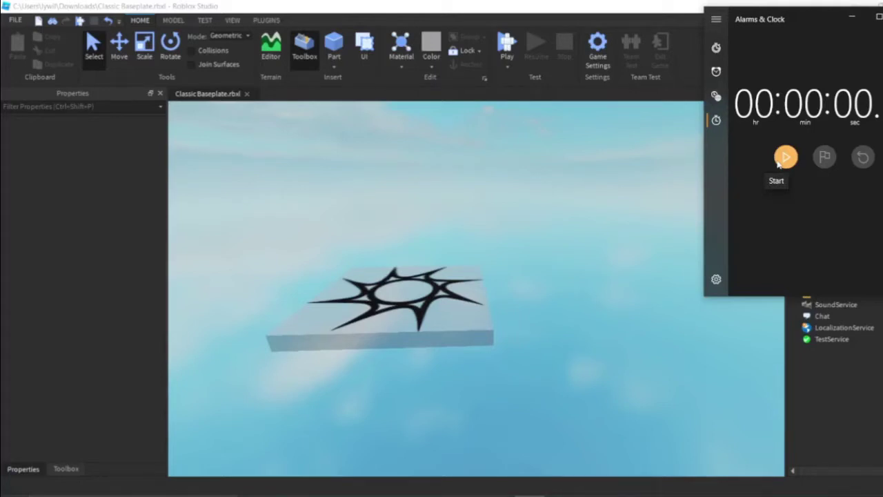
Start the stopwatch, then insert a Script under the Kill part and open it in the editor.
click(782, 159)
click(807, 179)
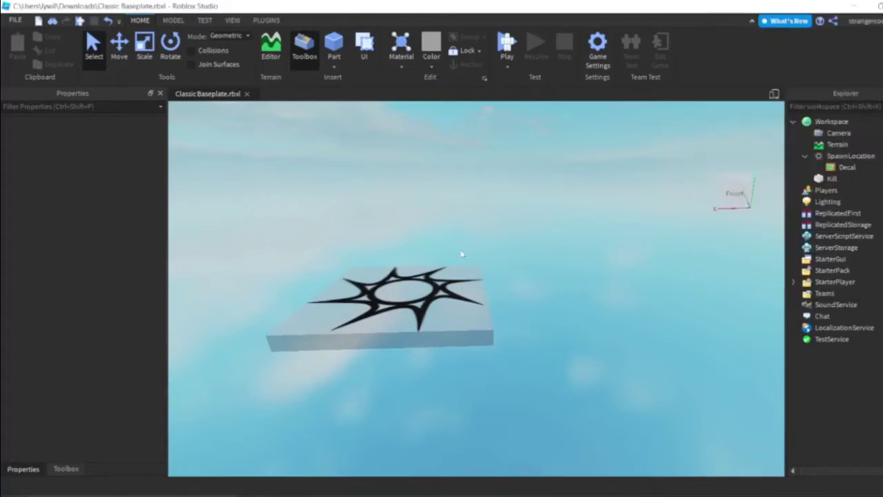
click(845, 179)
click(831, 230)
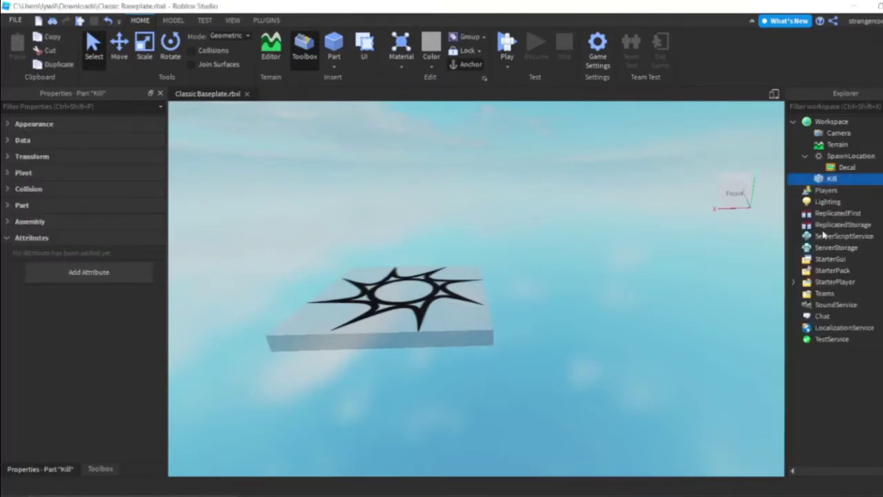
click(345, 118)
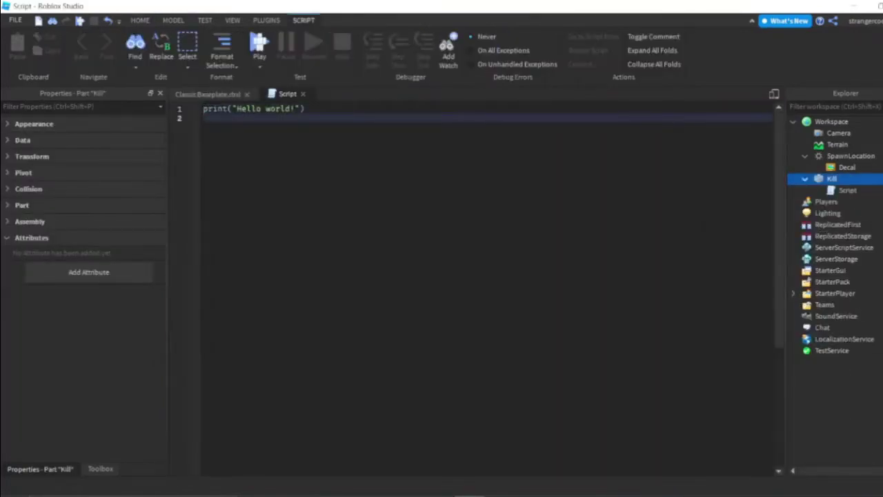
Replace the default Hello world line with game.Players.RespawnTime set to 0.1.
key(ctrl+a)
key(BackSpace)
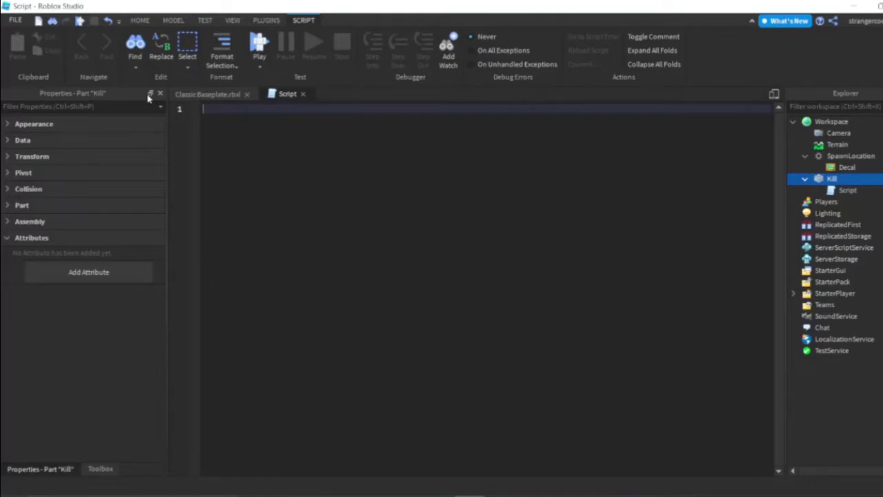
text(game.Players.)
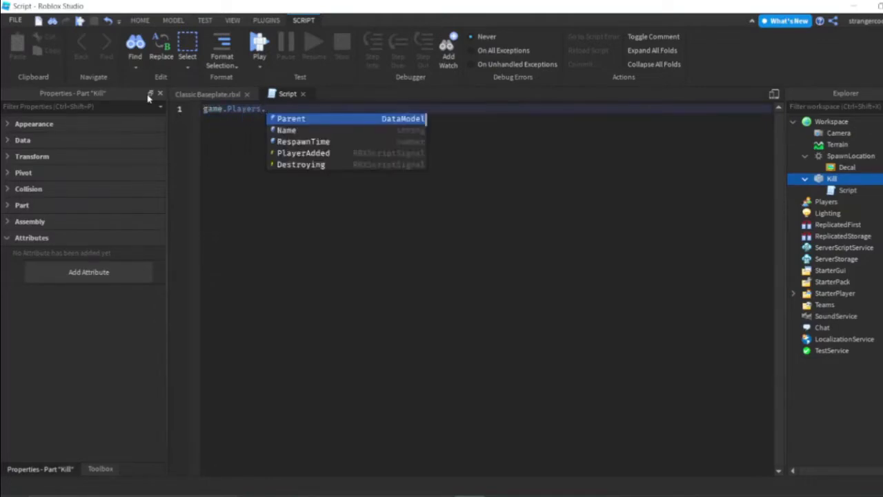
text(R)
key(Tab)
text(1)
key(Return)
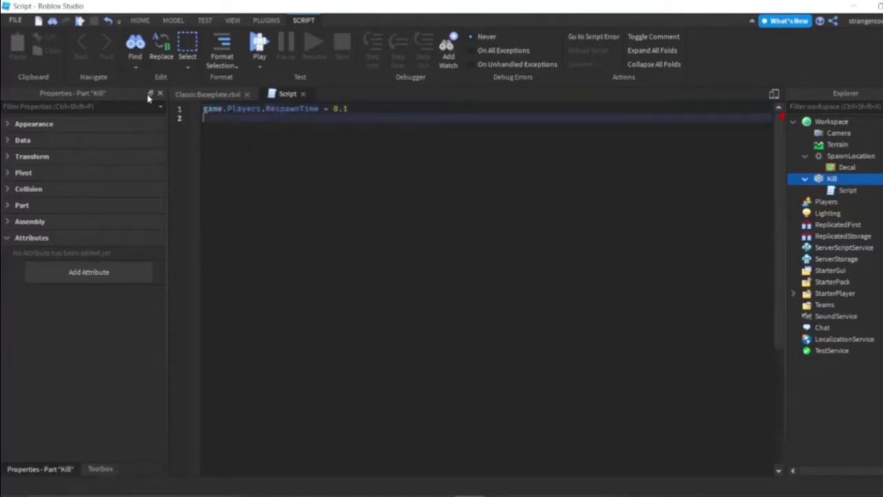
key(Return)
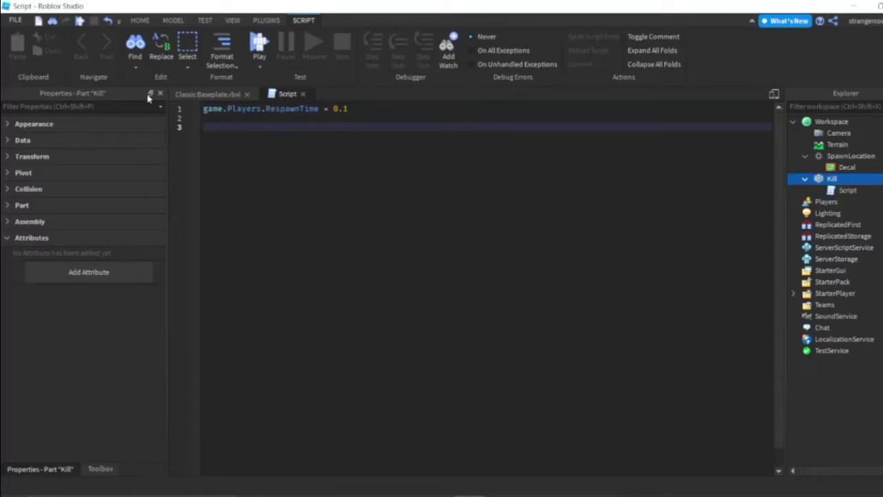
Define RandomSpawn setting Position to Vector3.new(math.random(-15,15), 10, math.random(-15,15)).
text(local func)
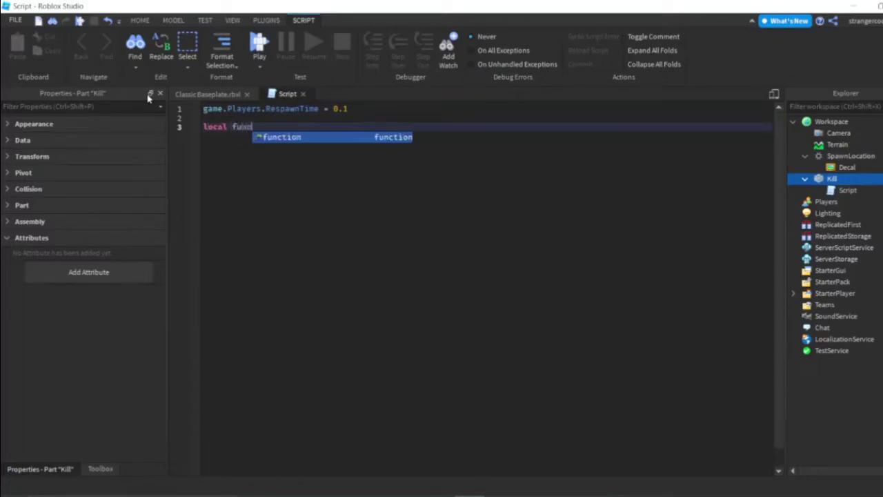
text(tion RandomSpa)
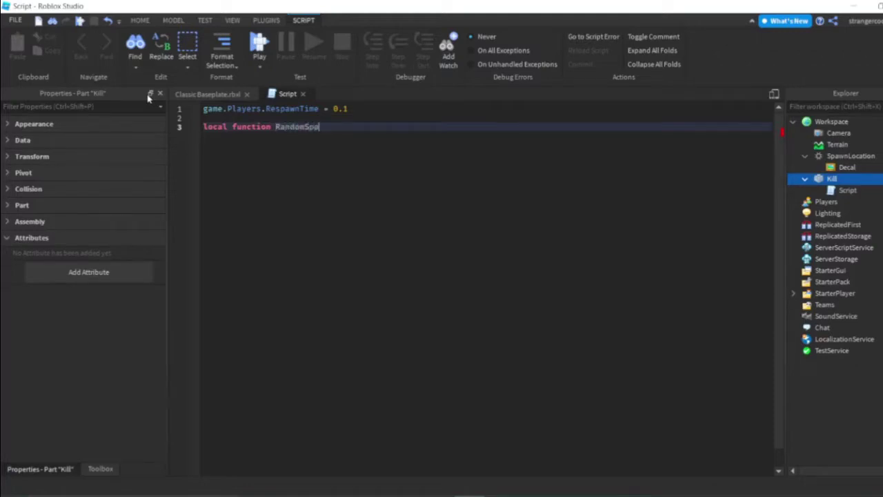
text(wn())
key(Return)
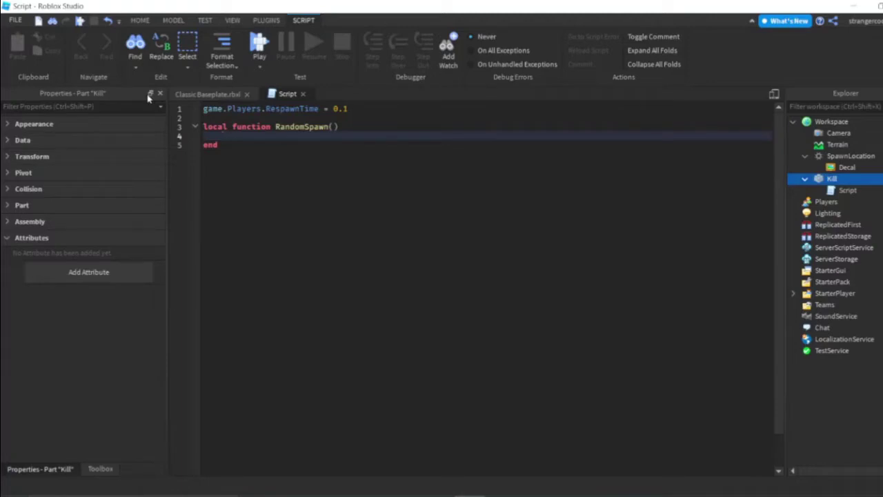
text(script.Parent)
text(.Pos)
key(Tab)
text(=)
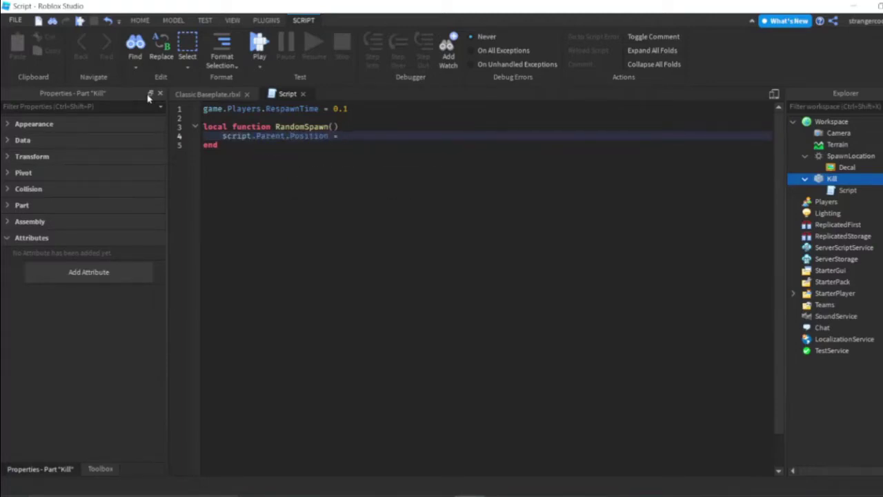
text( Vector3.new)
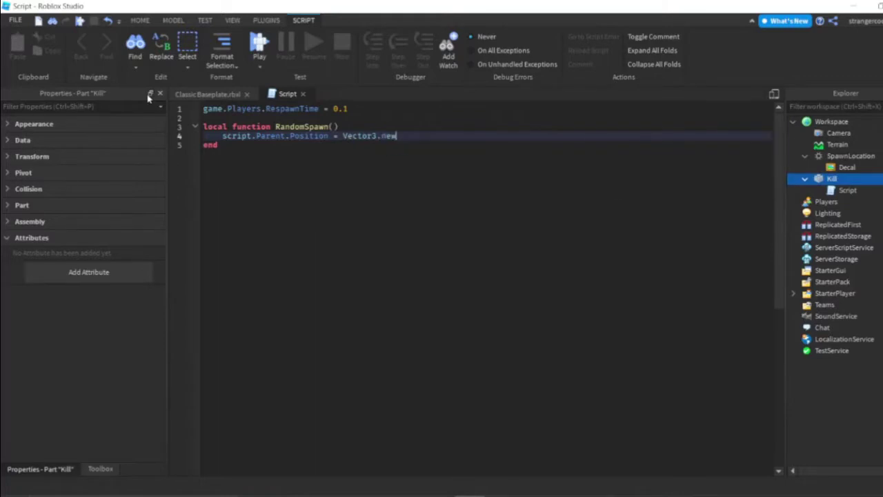
text(()
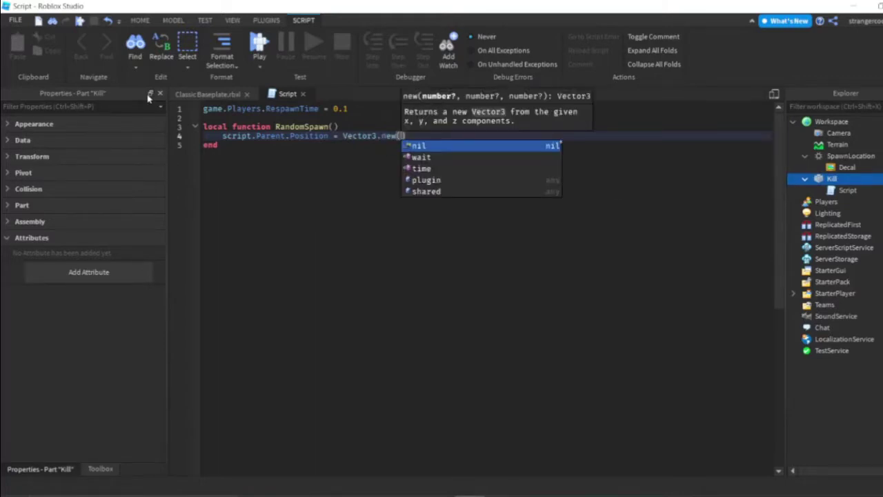
text(math.)
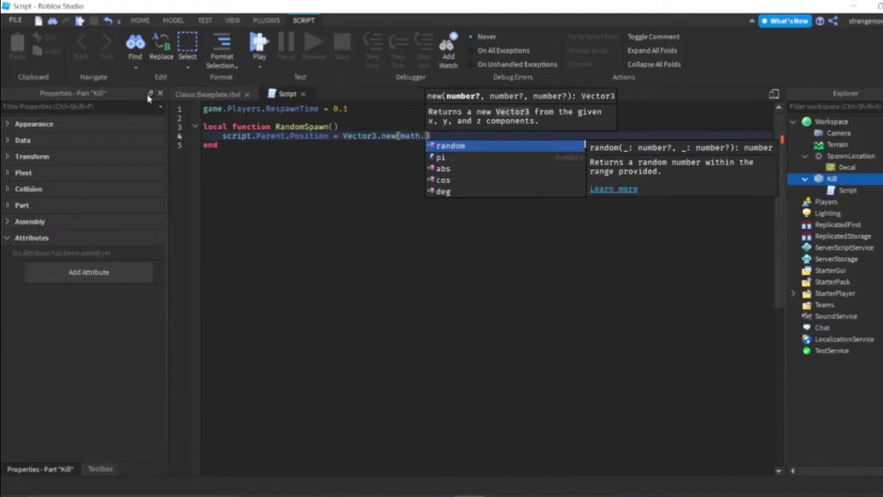
key(Tab)
text(()
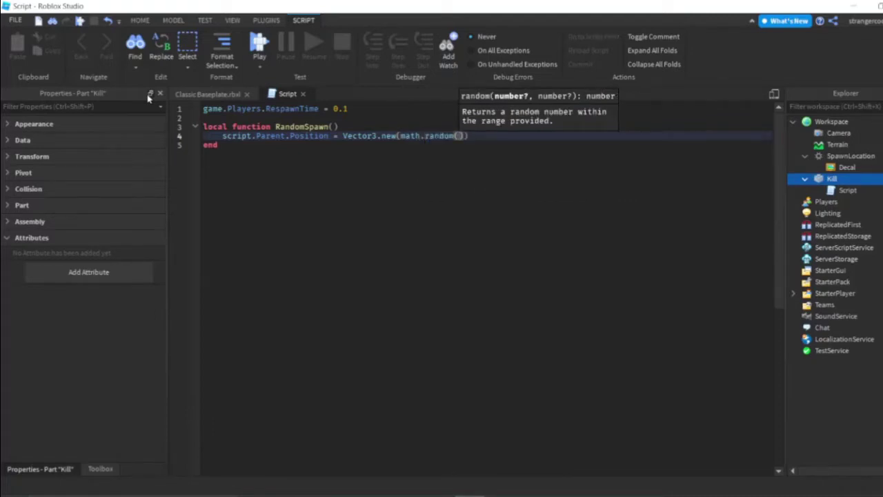
text(-15,1)
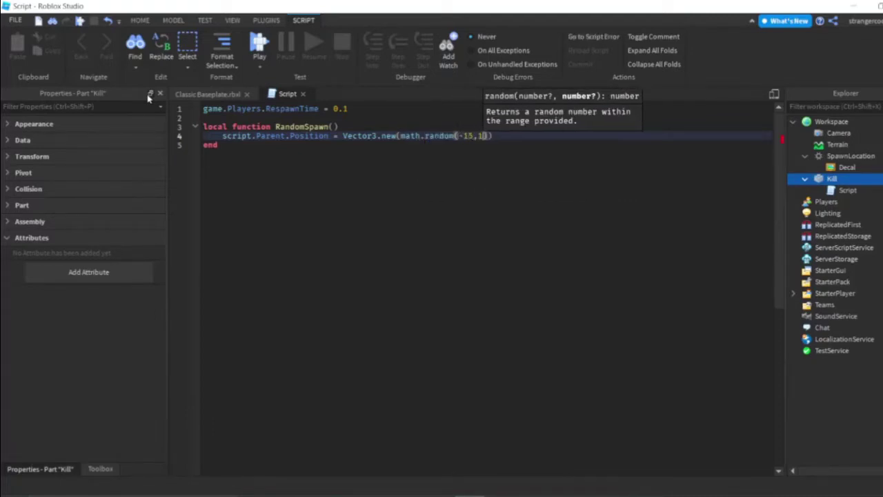
text(5))
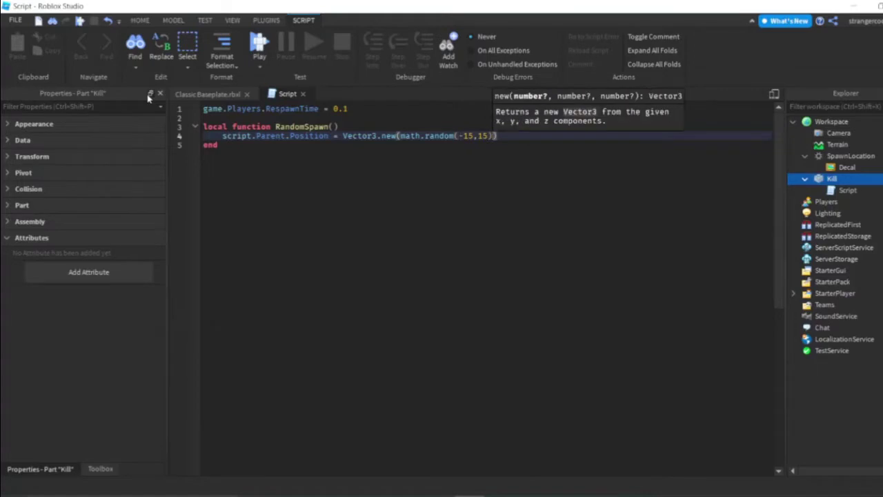
text(, 10, ma)
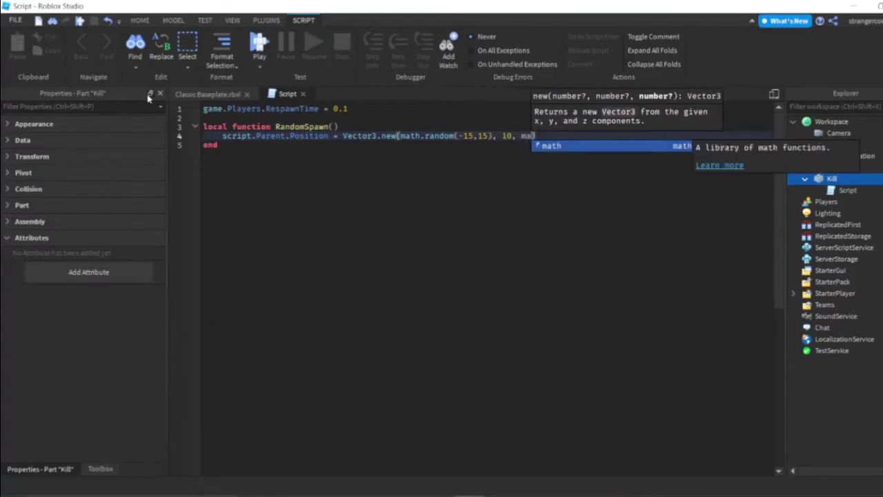
text(th.r)
key(Tab)
text(()
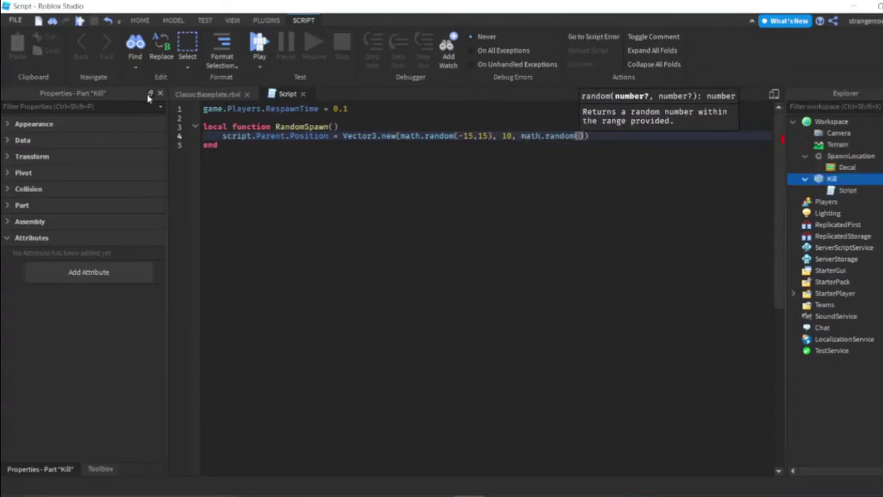
text(-15,1)
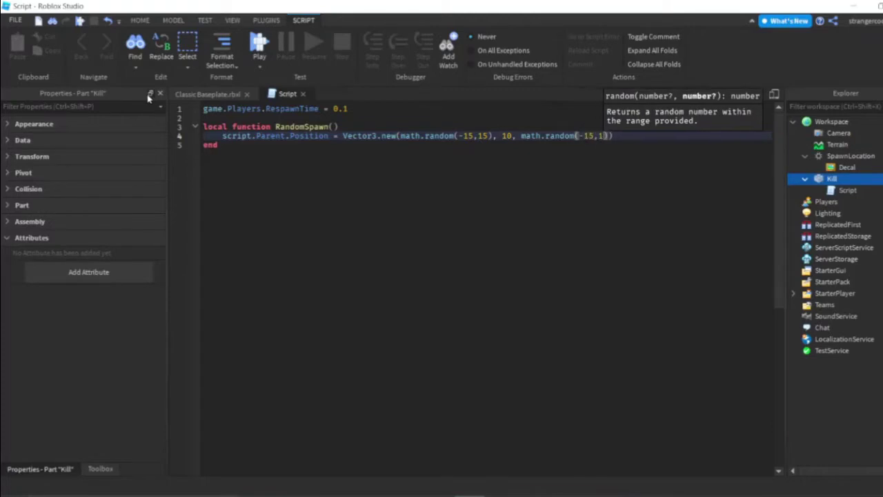
text(5)))
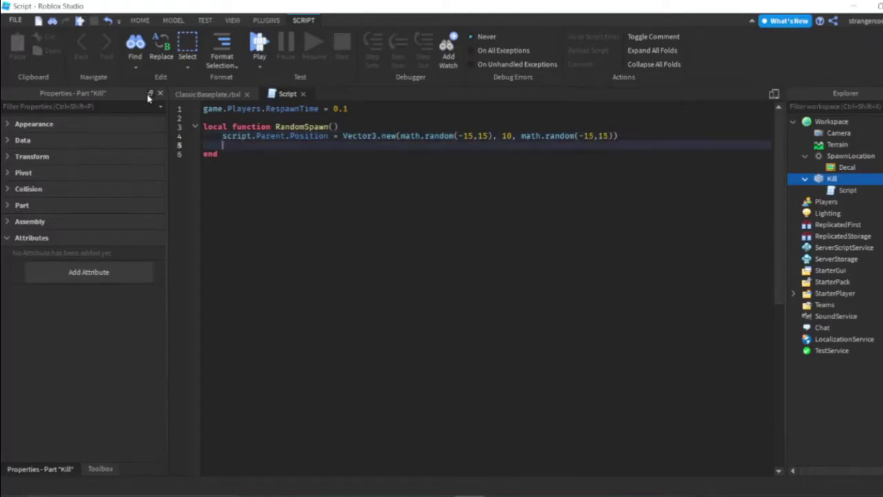
key(Down)
Connect script.Parent.Touched to a function(hit) handler closed with end).
key(Return)
key(Return)
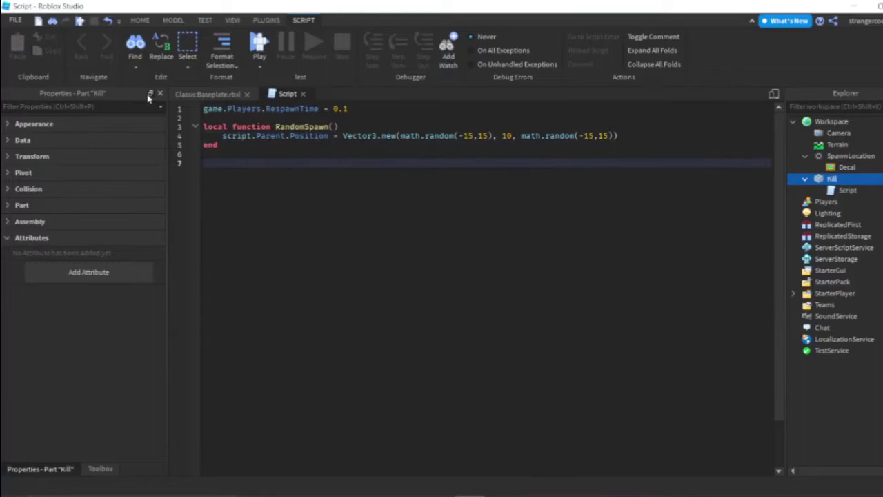
text(script.)
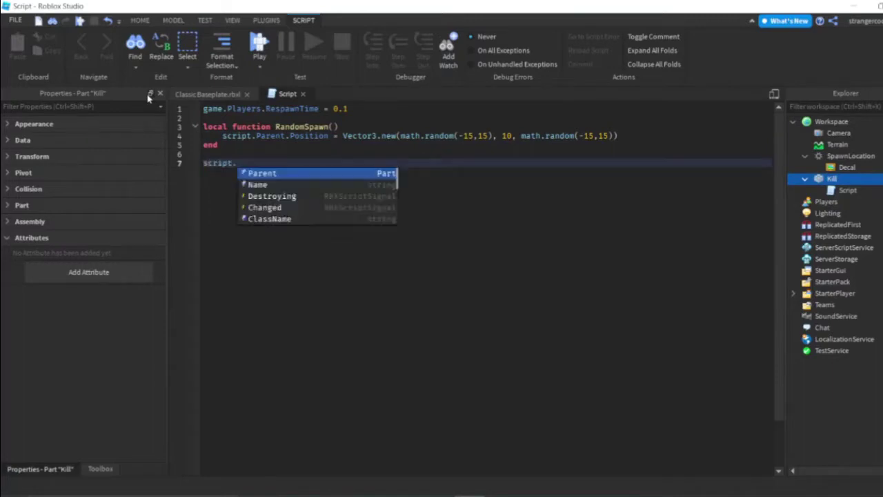
text(pa)
key(Tab)
text(.)
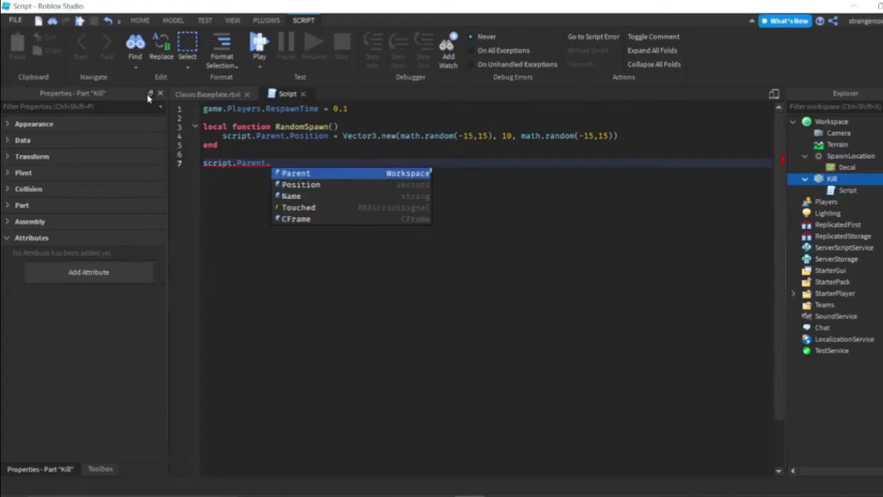
key(BackSpace)
text(.T)
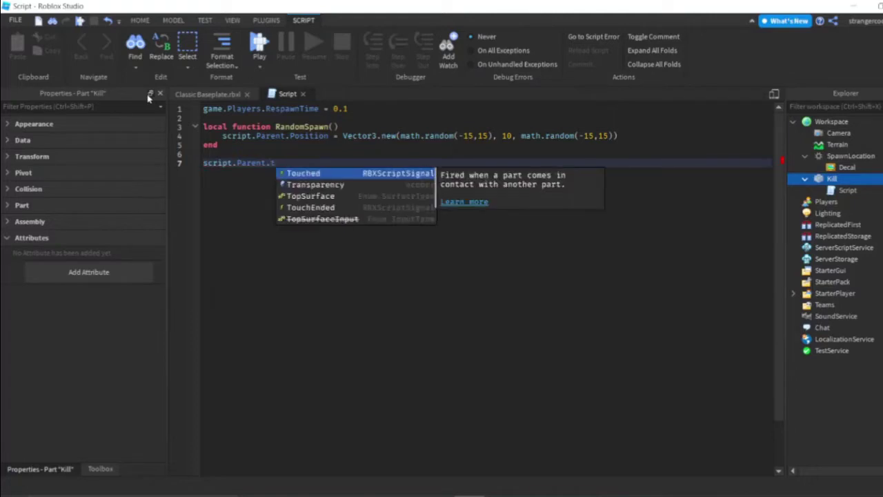
key(Tab)
text(:Con)
key(Tab)
text(()
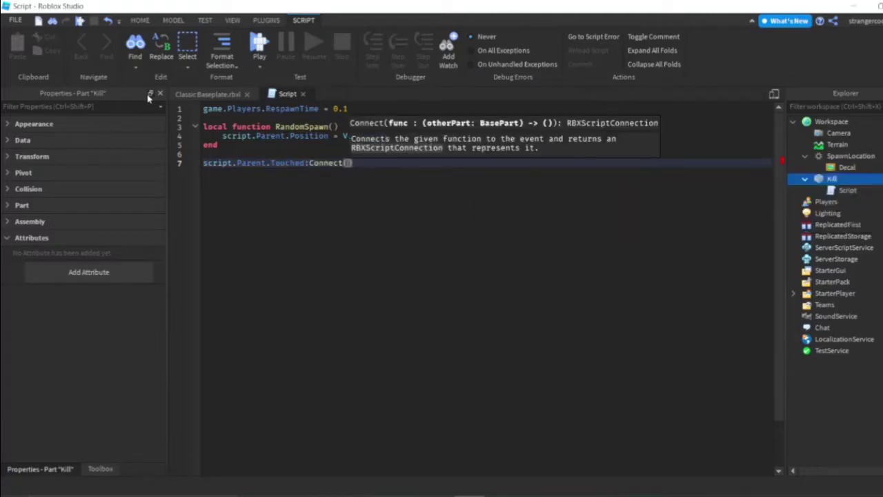
text(func)
key(Tab)
text(()
key(Return)
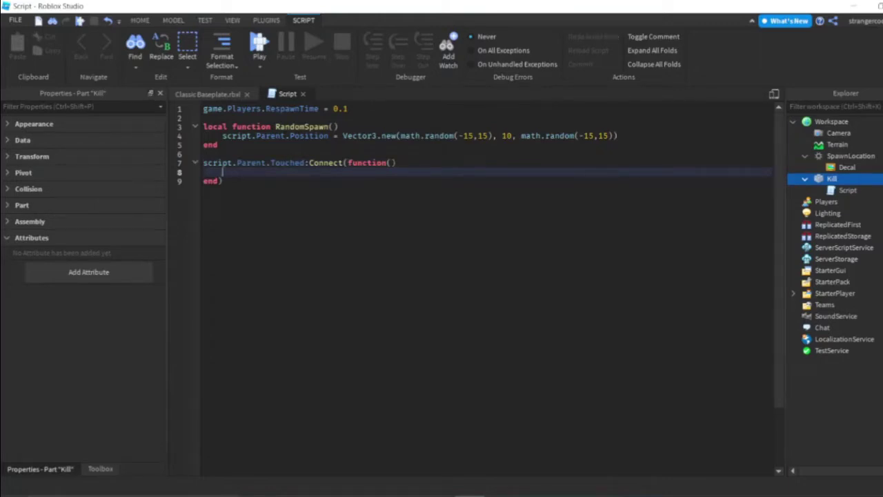
click(391, 163)
text(hit)
key(Down)
Add an if hit.Parent:FindFirstChild("Humanoid") then check inside the handler.
text(f)
text( hit.)
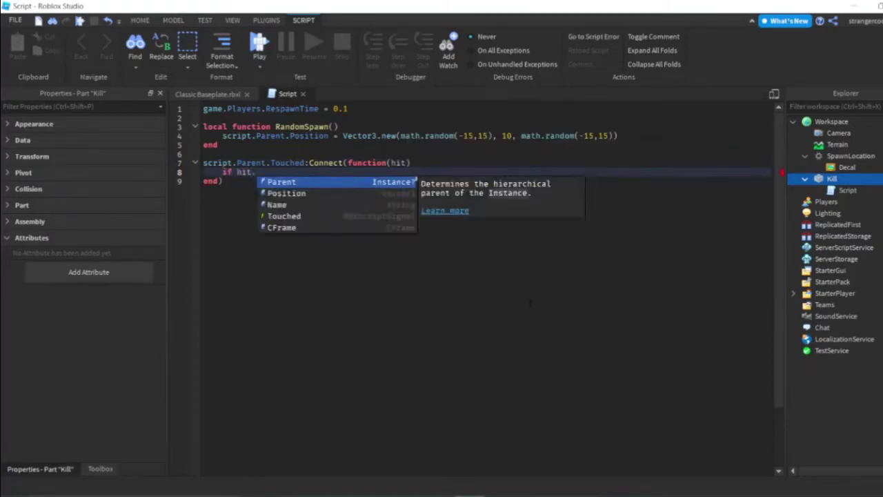
key(Tab)
text(:)
key(Tab)
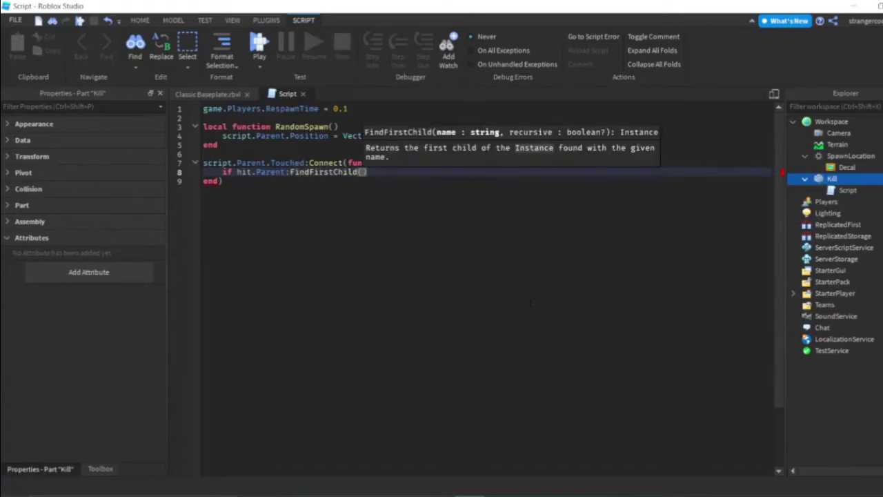
text("Humanoid)
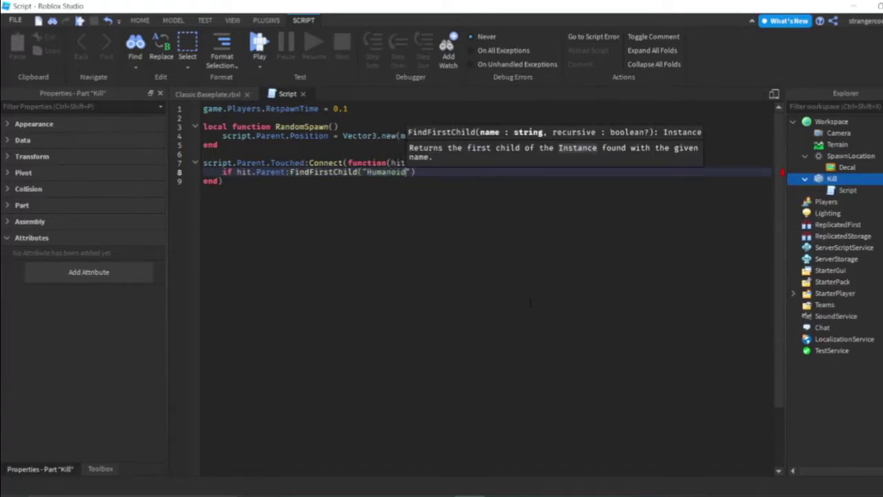
text("))
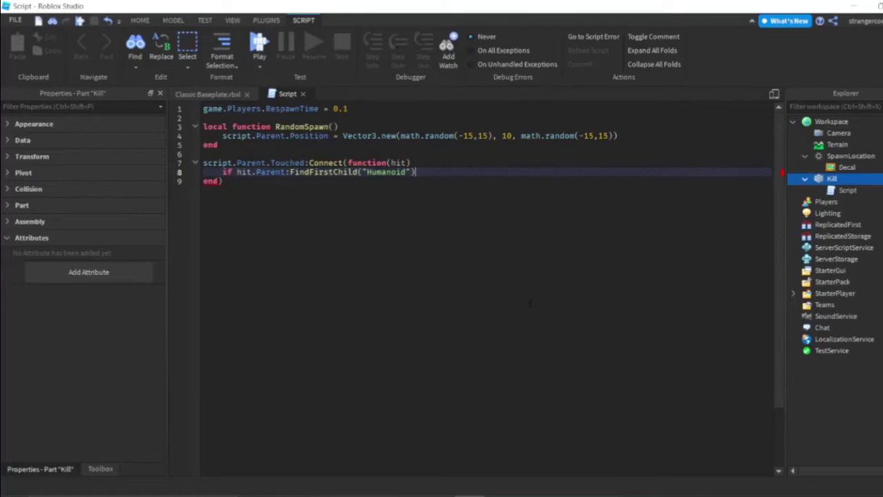
text( then)
key(Return)
text(joy)
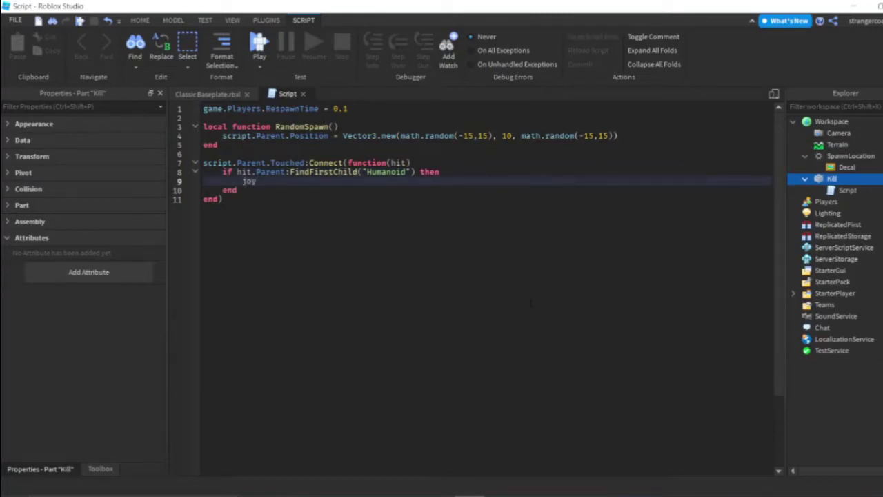
Call hit.Parent:BreakJoints() inside the Humanoid check.
key(BackSpace)
key(BackSpace)
key(BackSpace)
text(hit)
key(Return)
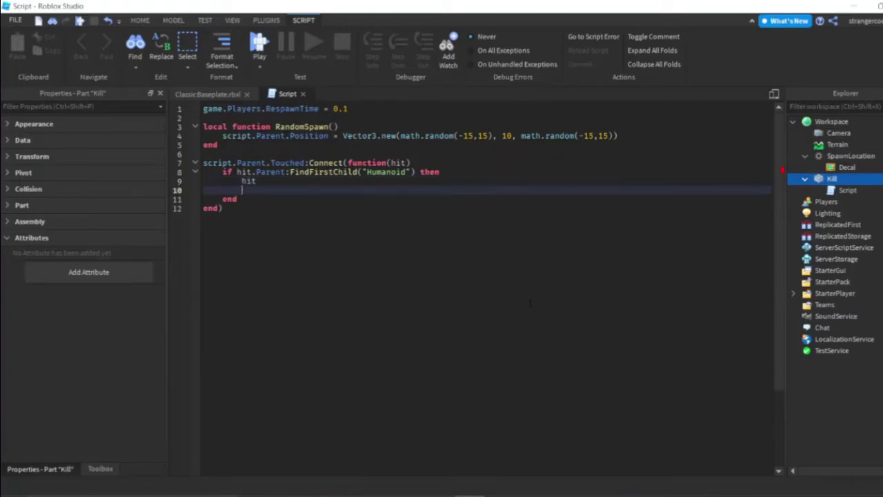
key(BackSpace)
text(.Parent)
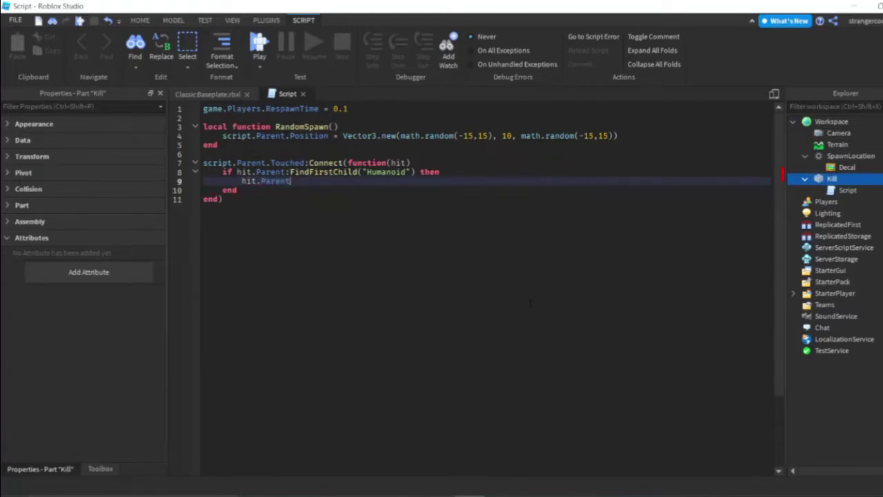
text(:BreakJoints)
text(())
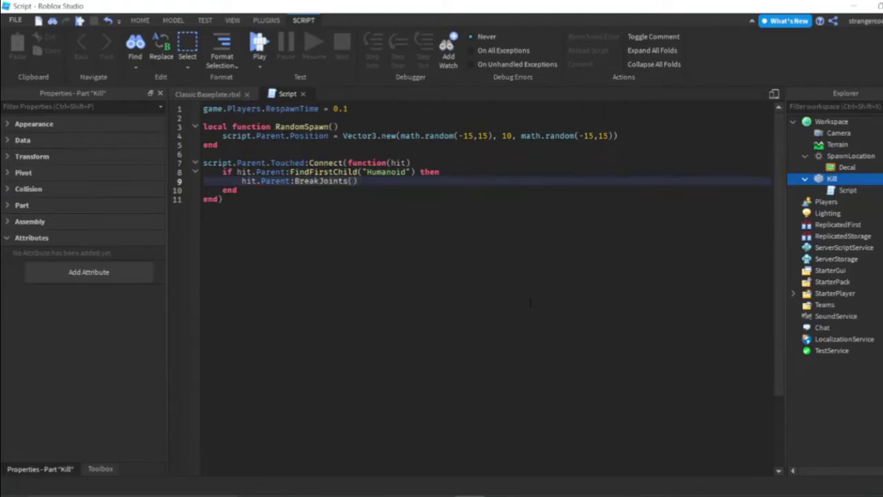
key(Return)
Call RandomSpawn() after BreakJoints to relocate the Kill part.
text(r)
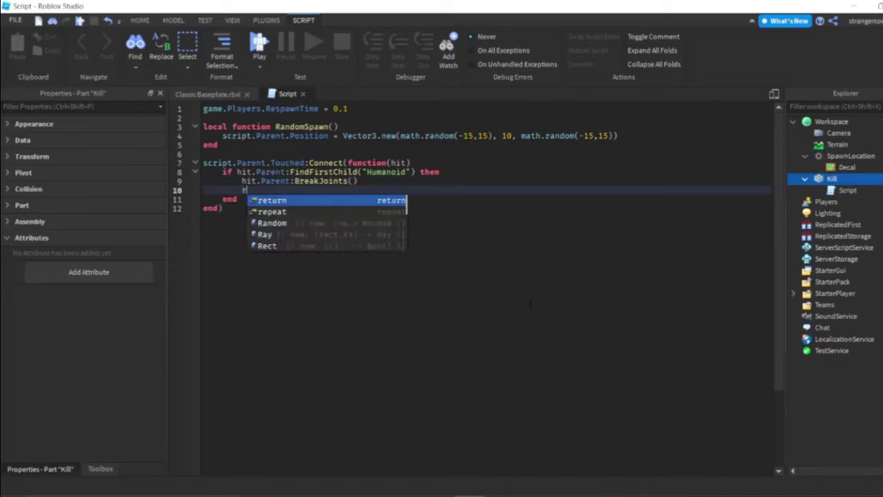
text(e)
key(BackSpace)
key(BackSpace)
text(Random)
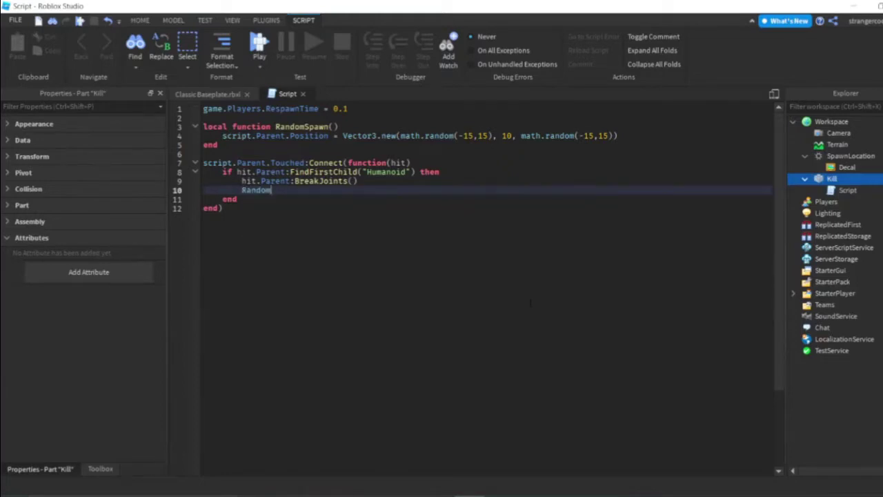
text(o)
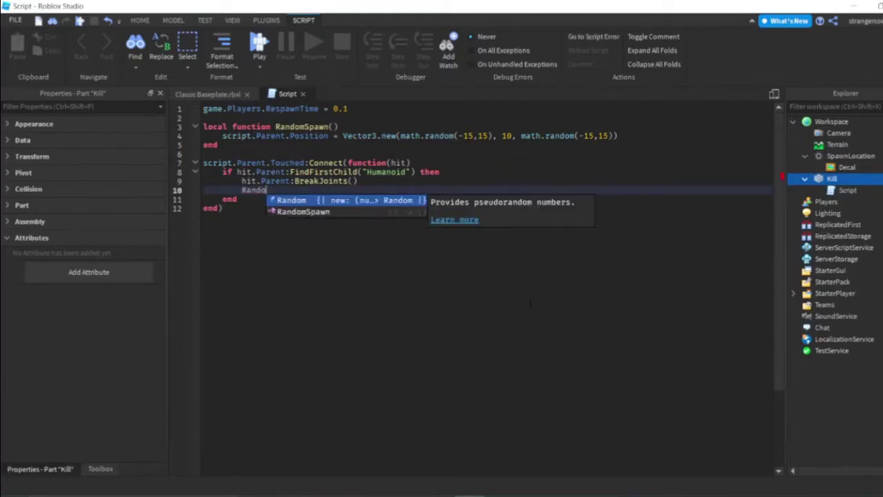
key(Down)
key(Return)
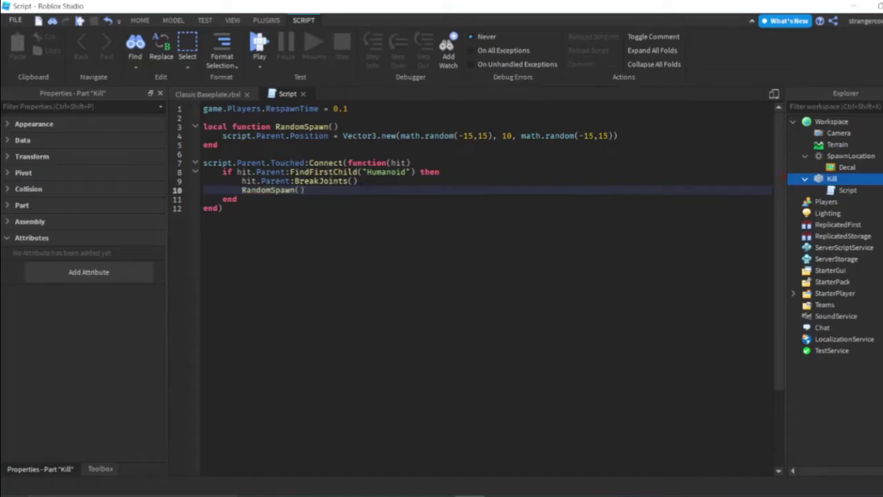
key(alt+Tab)
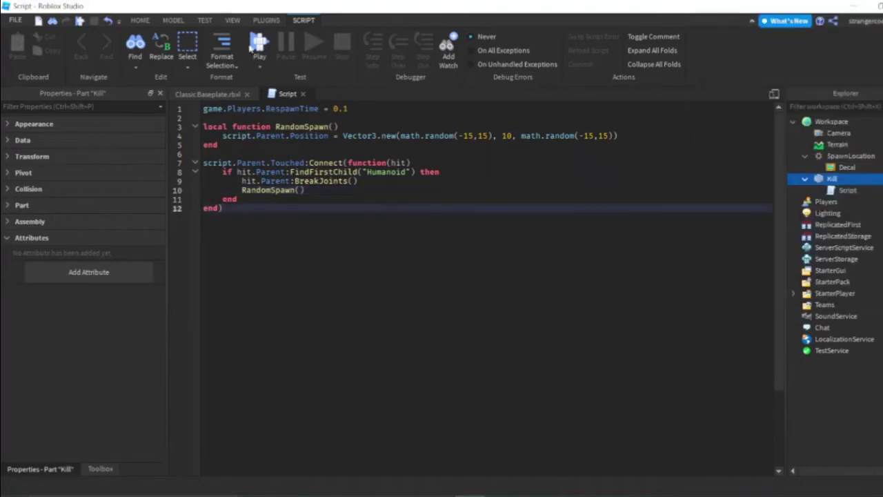
Run a Play test and watch the Kill part reappear in random spots.
click(252, 45)
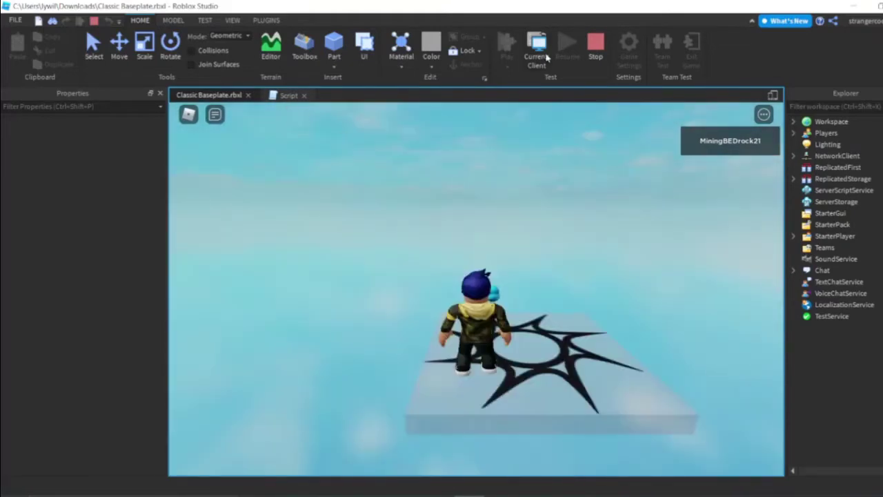
Stop the playtest, reselect the Kill part, and add blank lines after the handler's end).
click(596, 47)
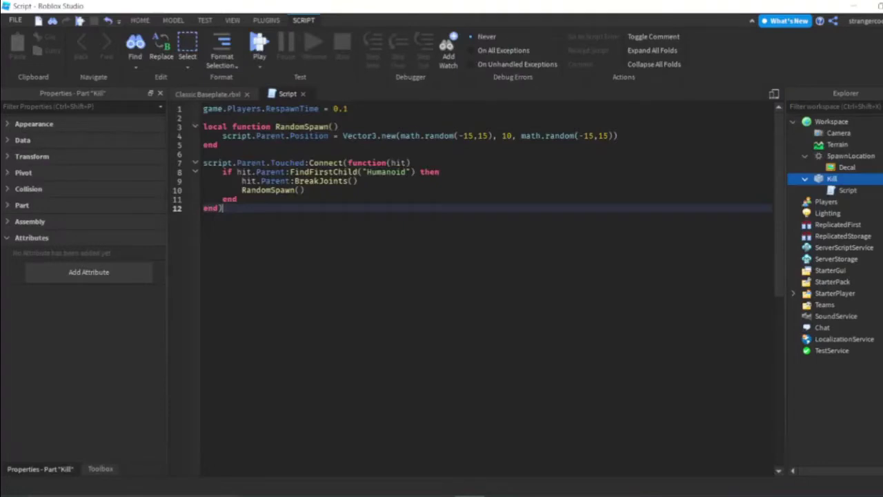
drag(223, 208, 203, 109)
click(483, 275)
click(804, 157)
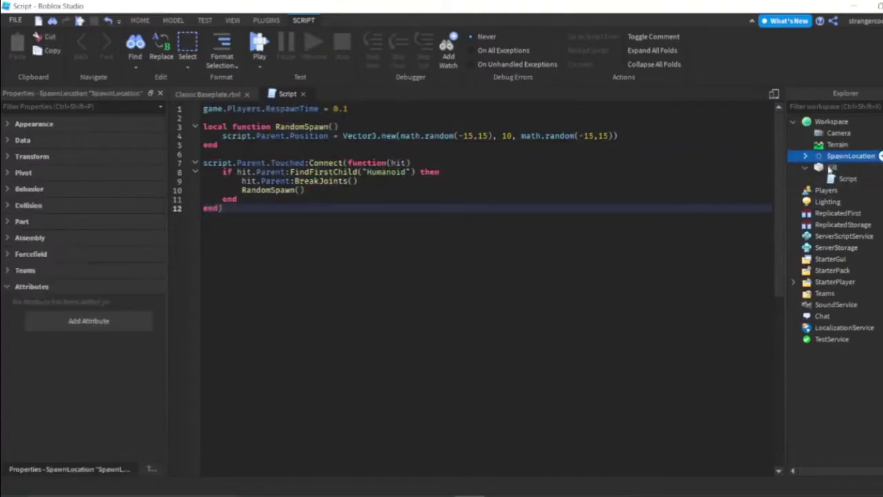
drag(845, 156, 831, 172)
click(831, 169)
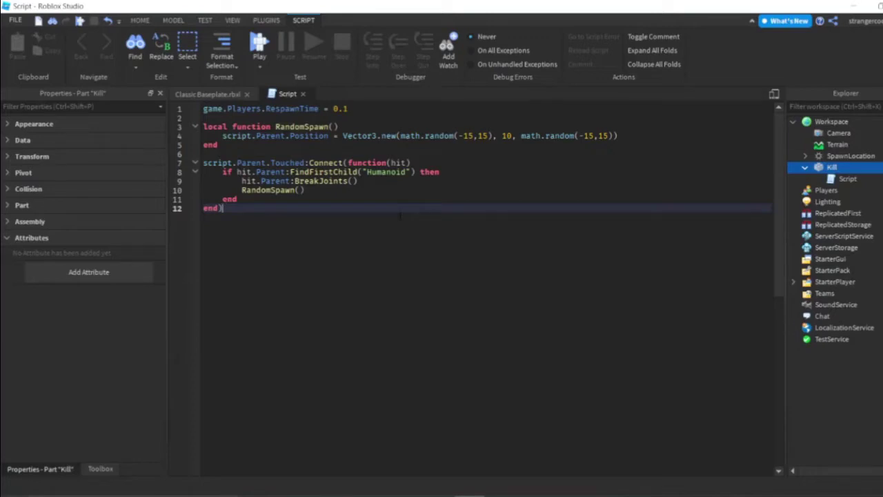
key(Return)
key(Return)
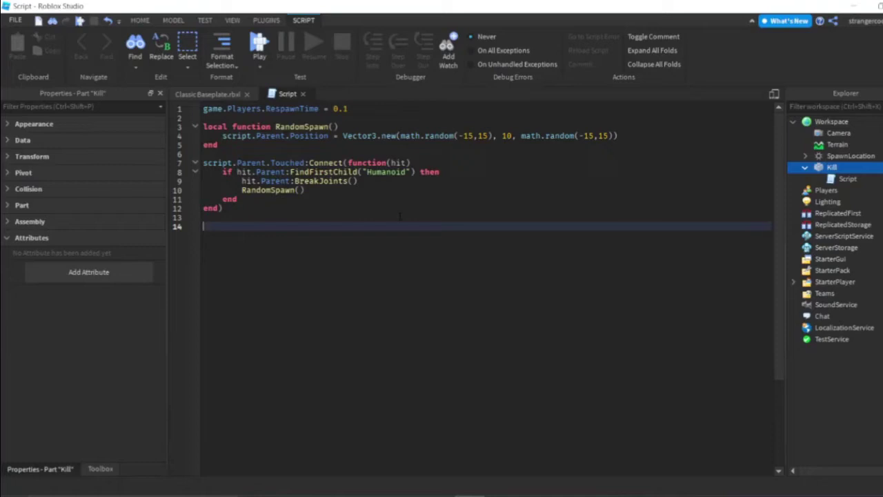
Write game.Players.PlayerAdded:Connect(function(plr) on line 14, fixing typos along the way.
text(ga)
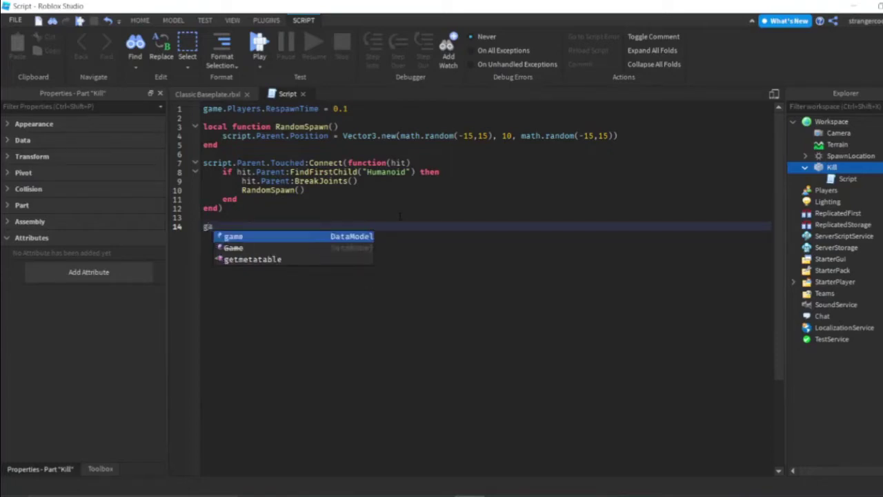
text(me.pps)
key(BackSpace)
key(BackSpace)
key(BackSpace)
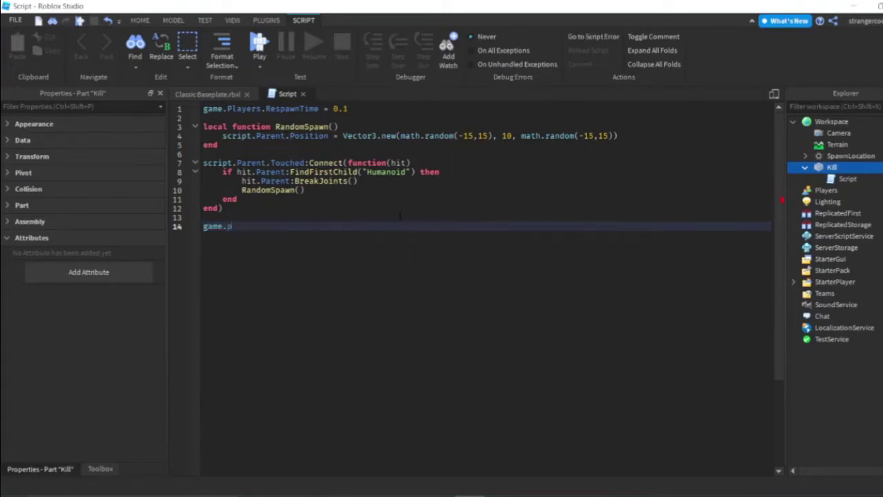
text(pl)
key(Tab)
text(.)
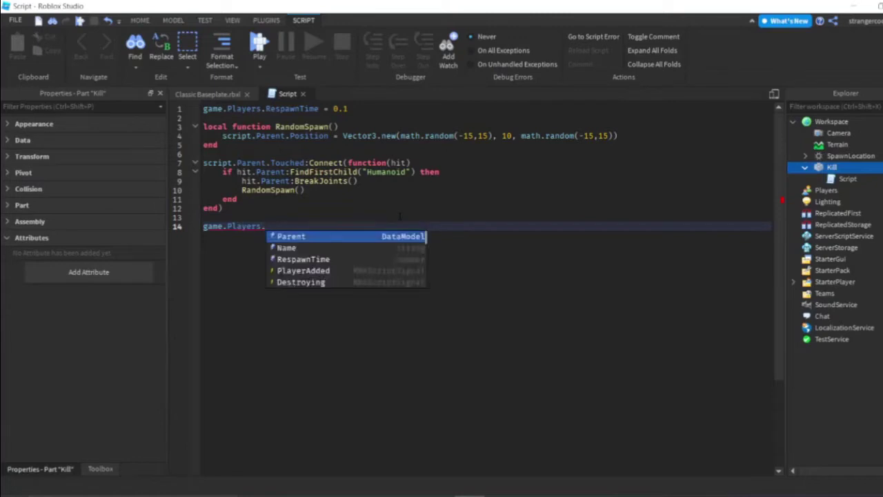
text(pla)
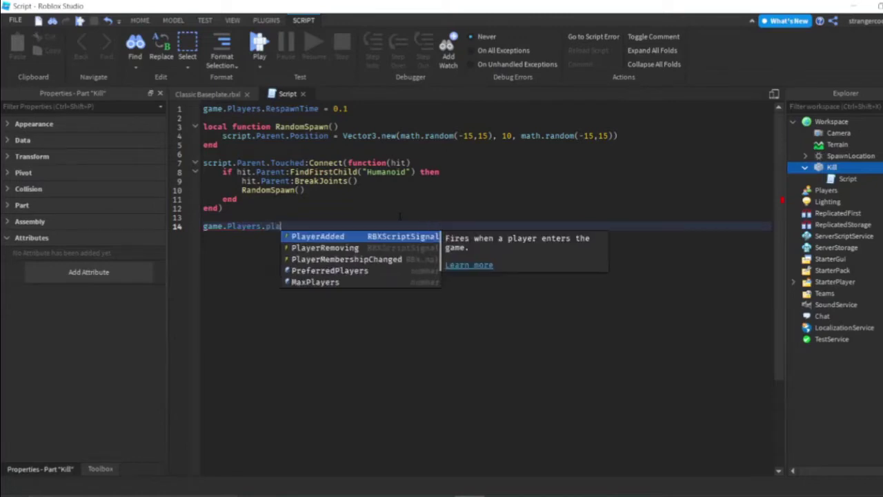
key(Tab)
text(()
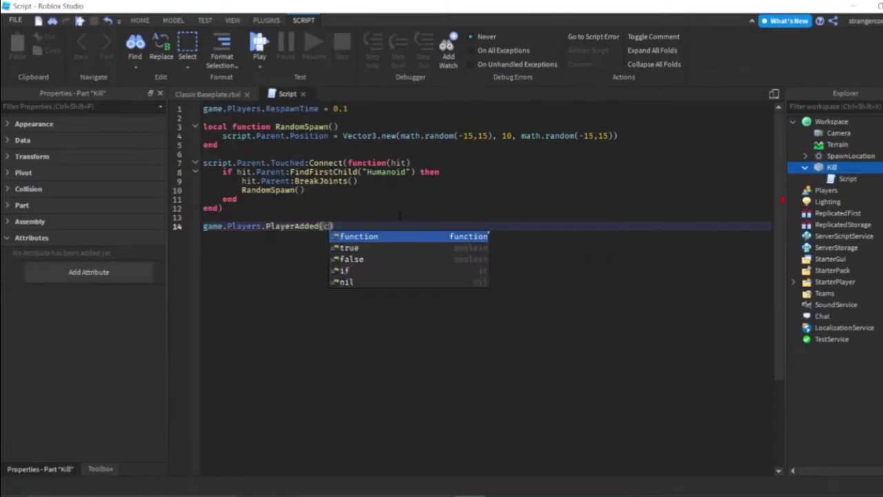
text(co)
text(nne)
key(BackSpace)
key(BackSpace)
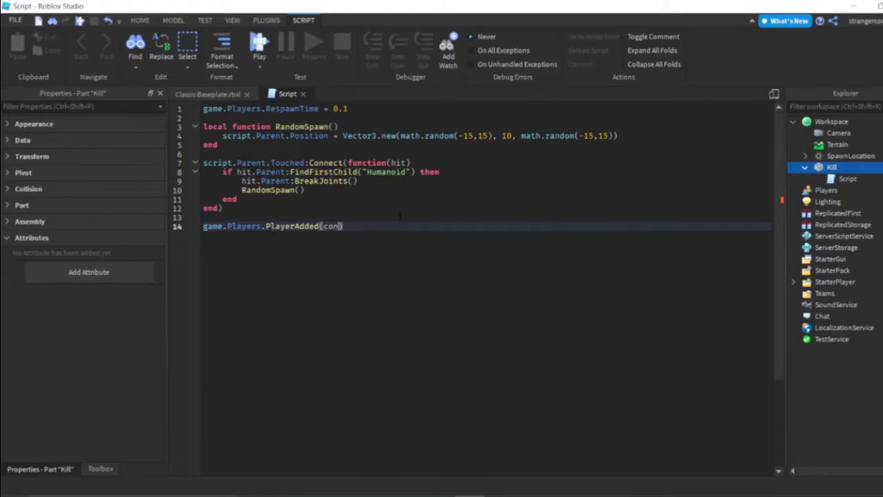
key(BackSpace)
key(BackSpace)
key(BackSpace)
key(BackSpace)
key(BackSpace)
key(BackSpace)
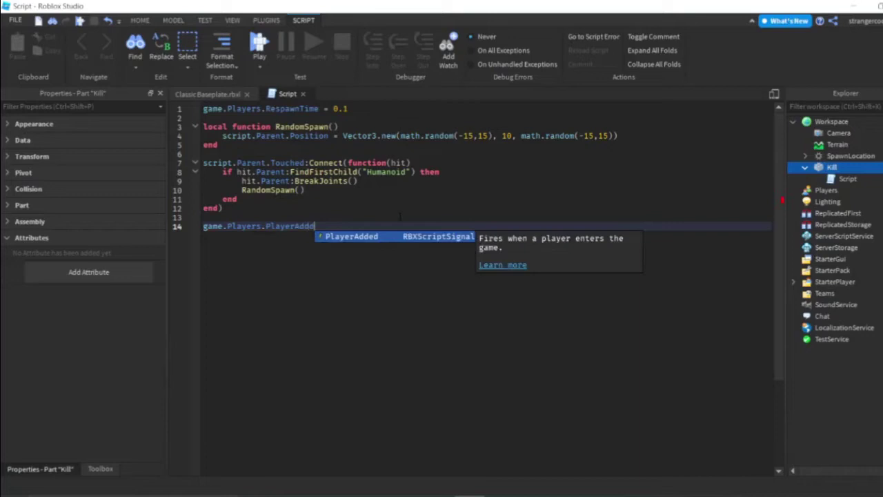
text(d:Connect()
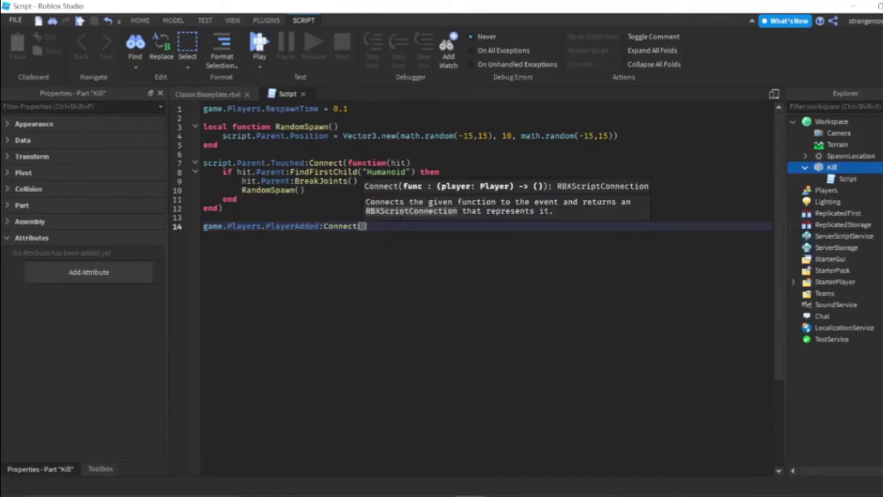
text(function()
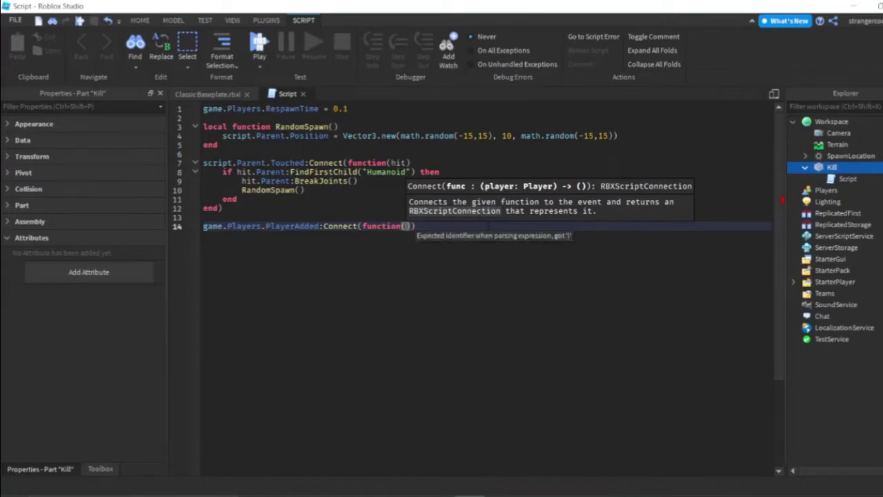
text(plr)
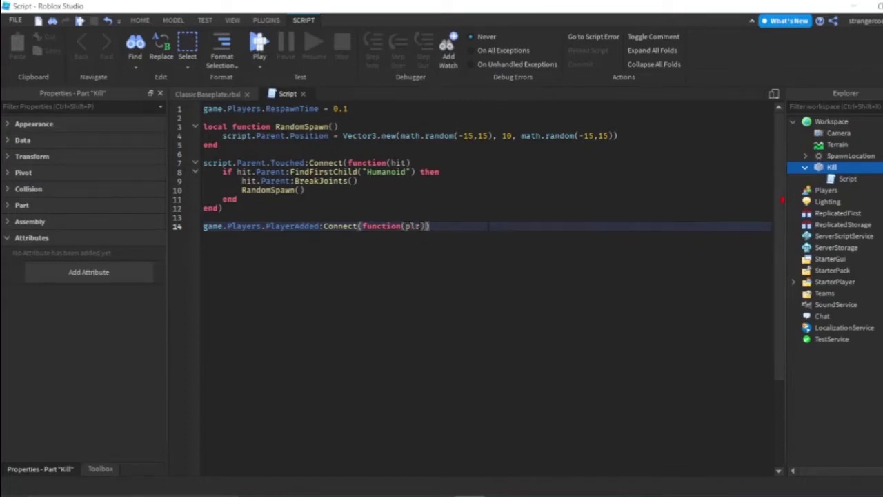
Create a local leaderstats Folder with Instance.new inside the PlayerAdded function.
key(Return)
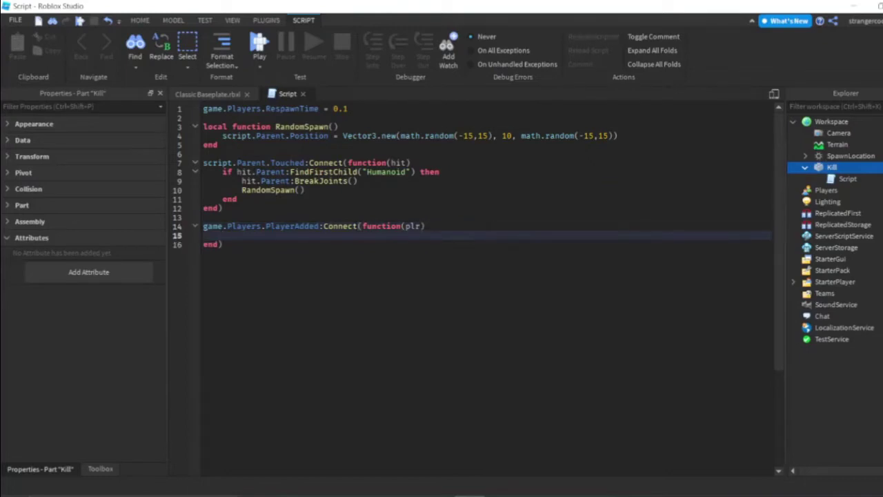
text(local )
text(leaderstats)
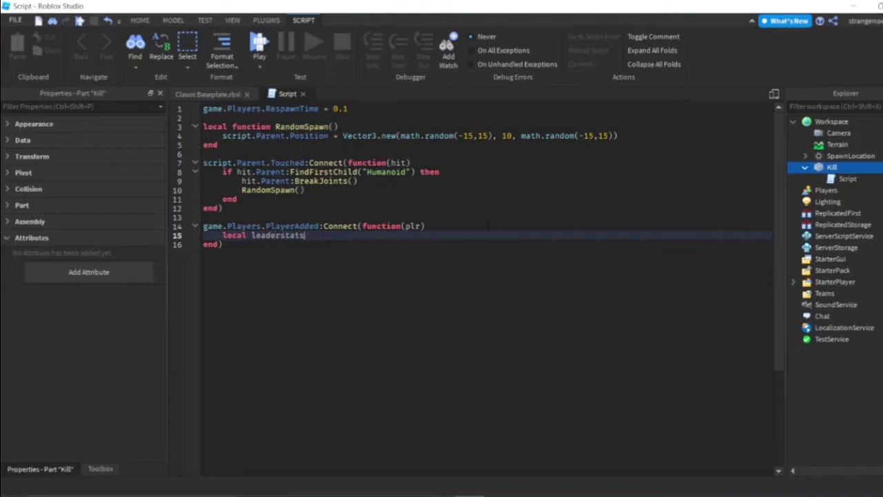
text( = )
text(Instance.ne)
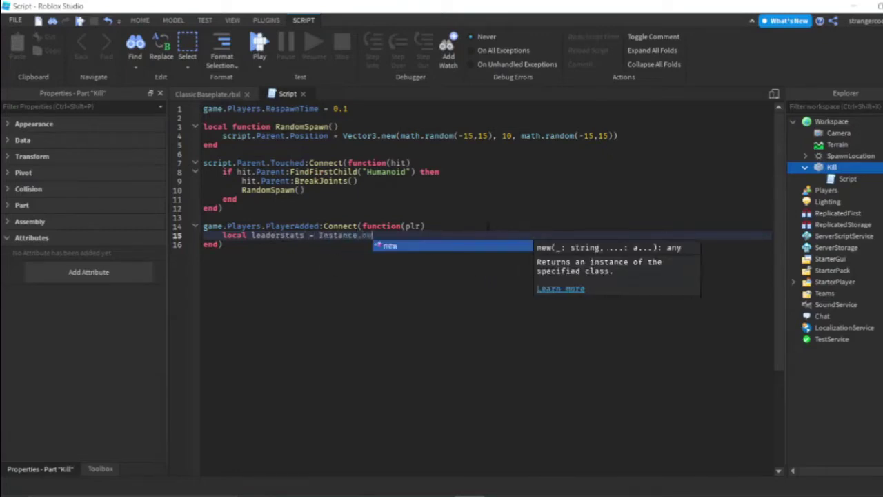
text(w()
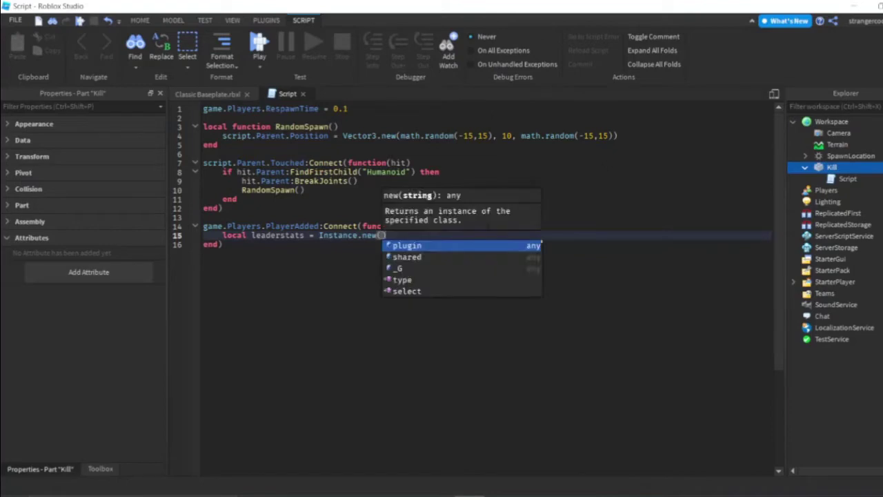
text(")
key(Down)
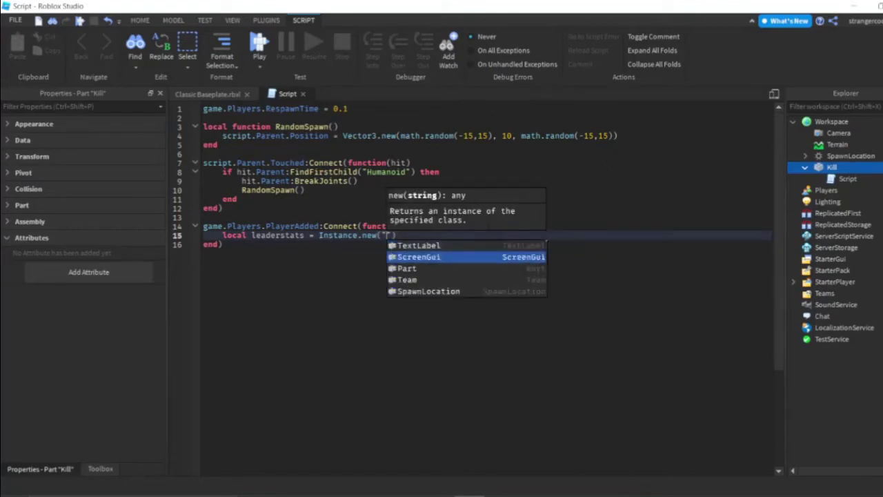
key(Down)
key(Down)
text(g)
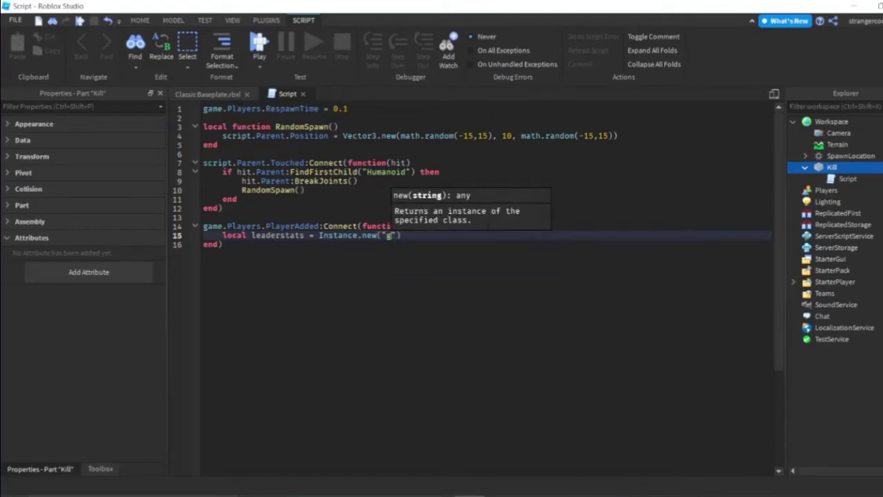
key(BackSpace)
text(folder)
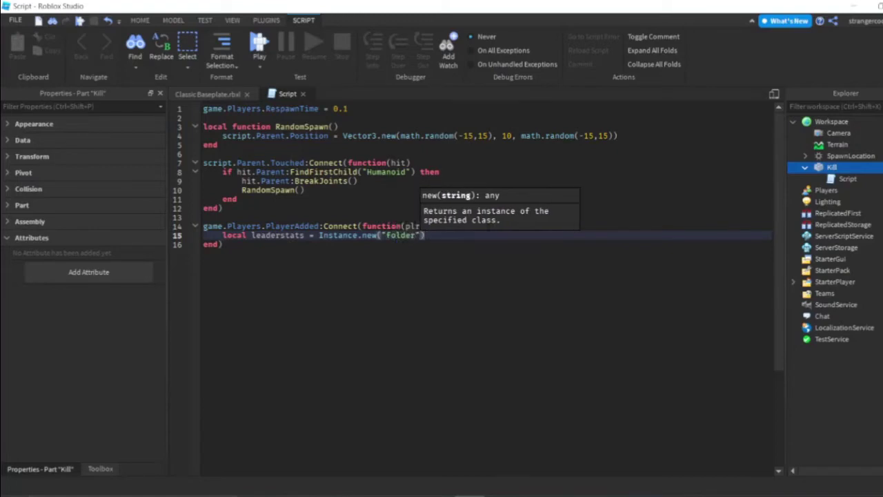
key(End)
key(Return)
Name the folder 'leaderstats' and parent it to plr.
text(lea)
key(Tab)
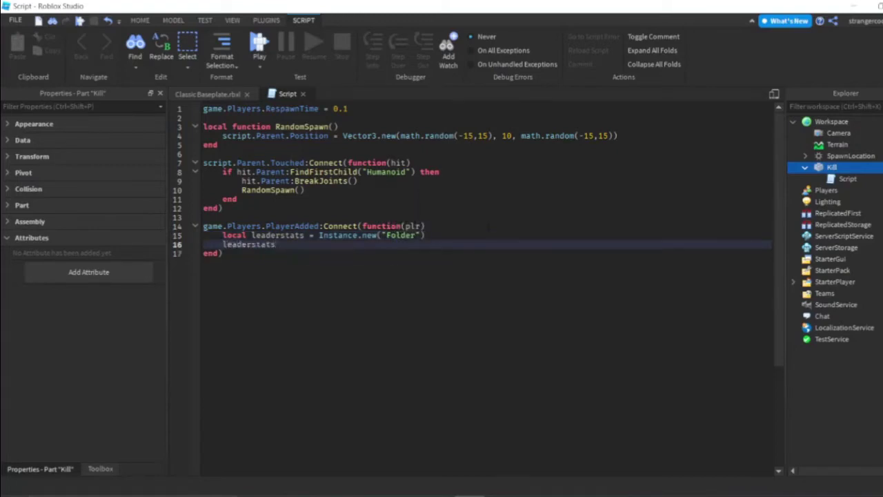
text(.name)
text(=)
text(l)
text(eaderst)
key(BackSpace)
text(tats)
key(Down)
key(Up)
key(End)
key(Return)
text(leaderstats)
key(BackSpace)
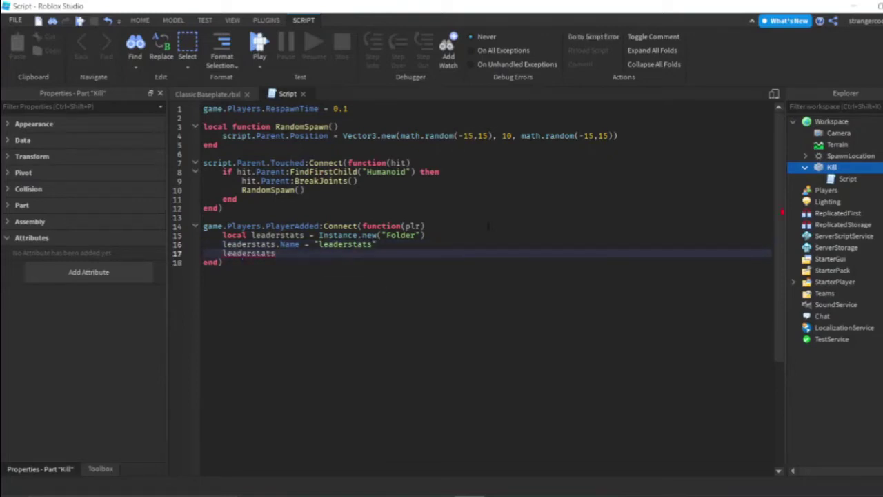
text(.)
key(Tab)
text(= pl)
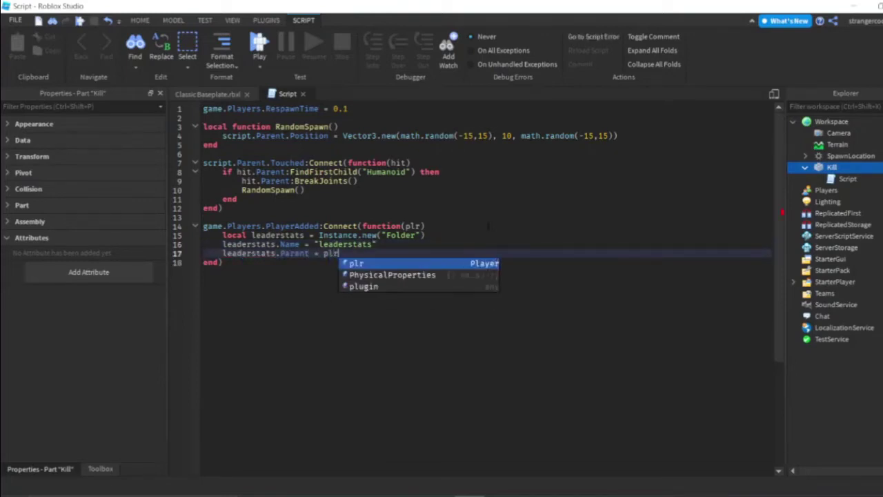
key(Tab)
key(Return)
key(Return)
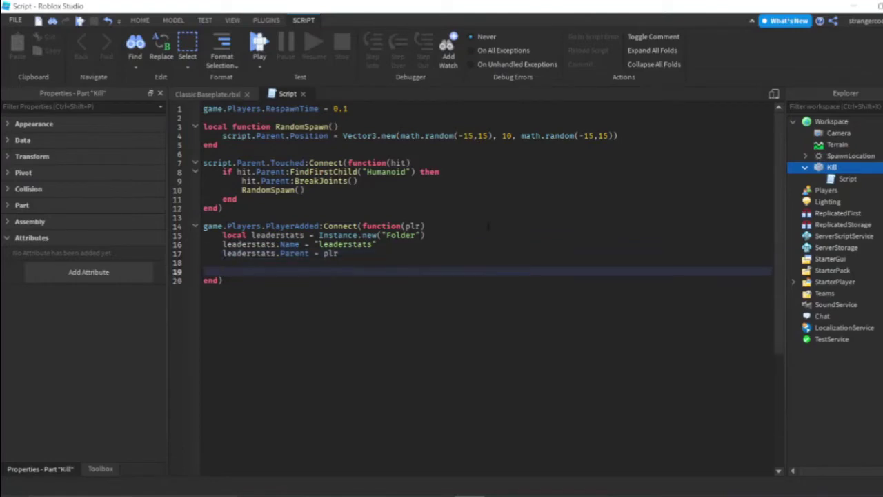
Create a local points IntValue and name it "Points".
text(local)
text( points )
text(= )
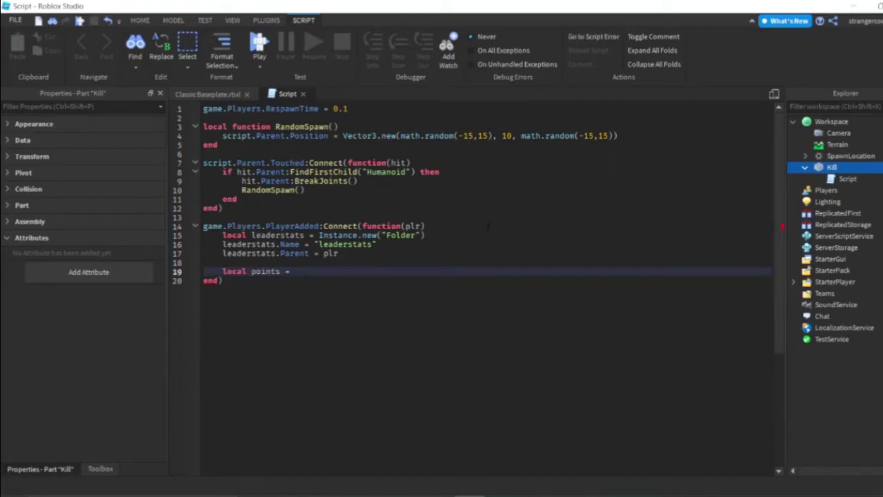
text(Instance.)
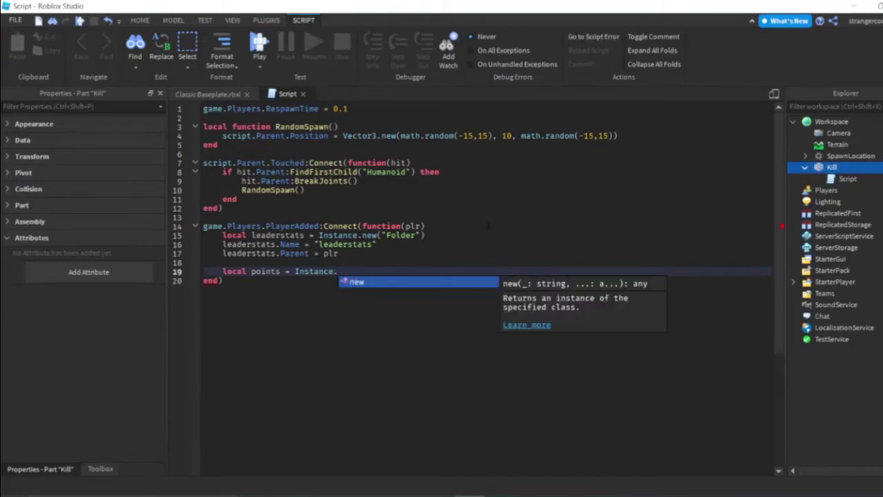
text(new(")
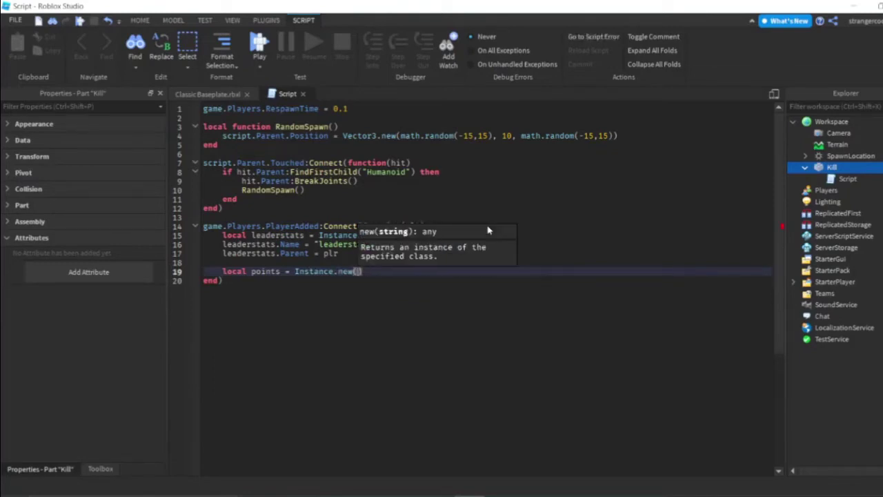
text(In)
key(Tab)
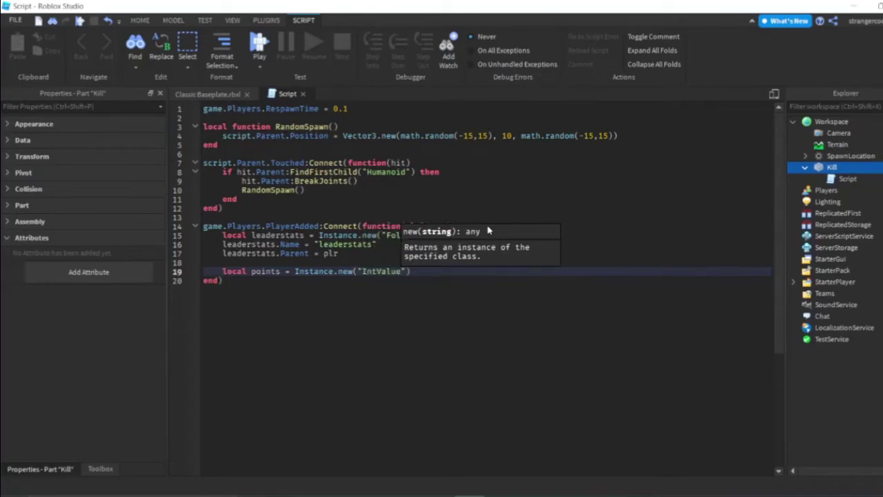
key(End)
key(Return)
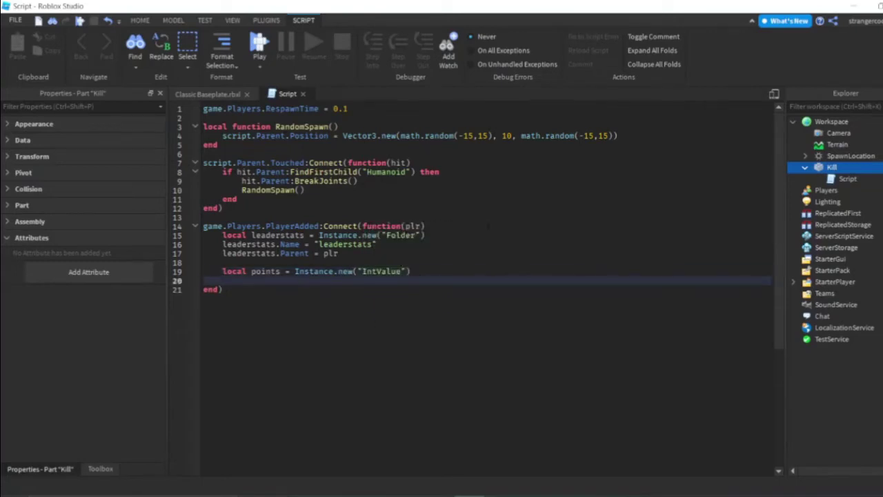
text(points)
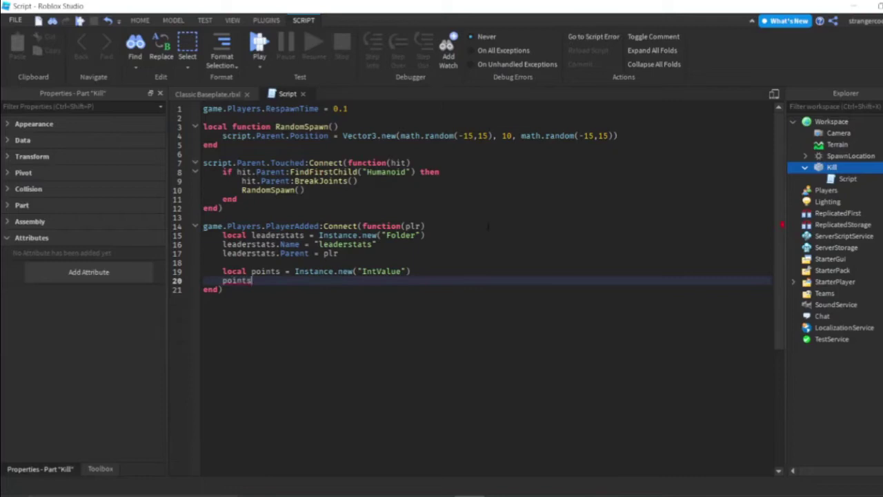
text(.)
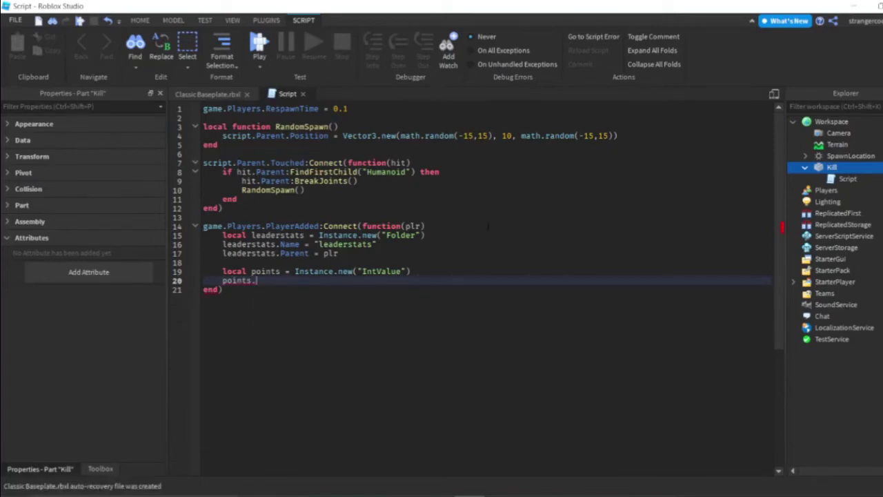
text(N)
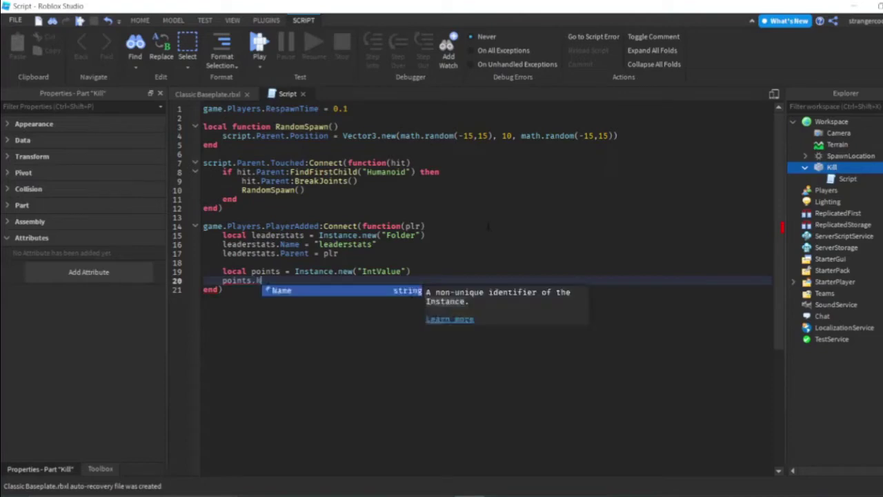
key(Tab)
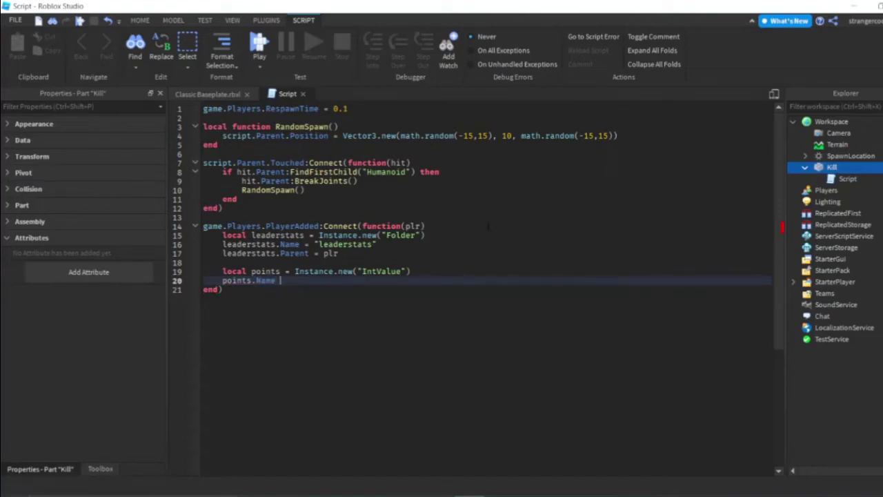
text(= "Point)
text(s)
key(Return)
Set points.Value to 0 and parent points to leaderstats.
text(po)
key(Tab)
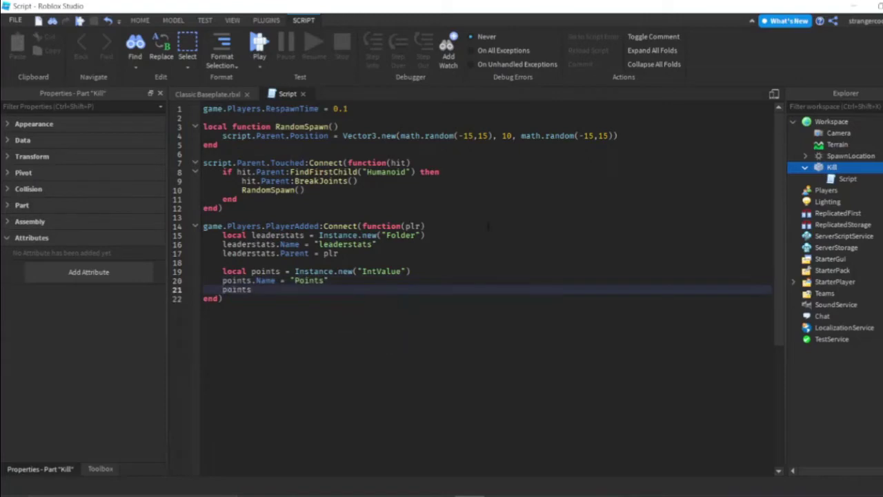
text(.Va)
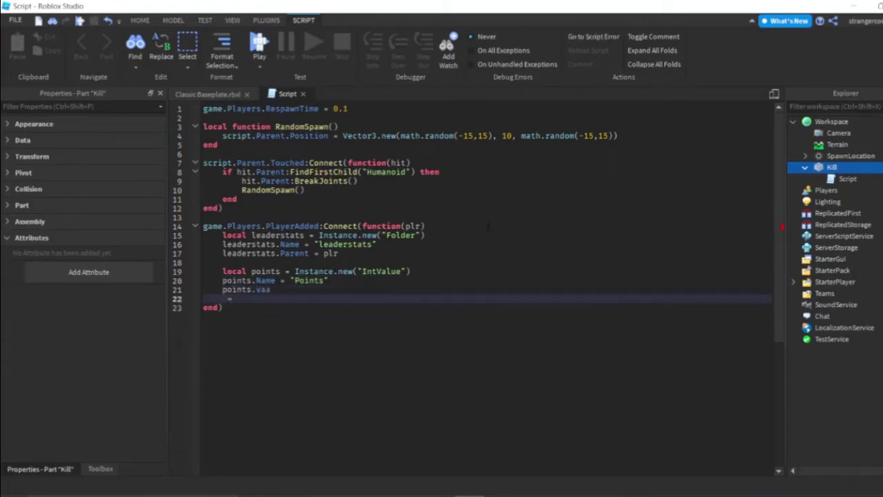
text(l)
key(Tab)
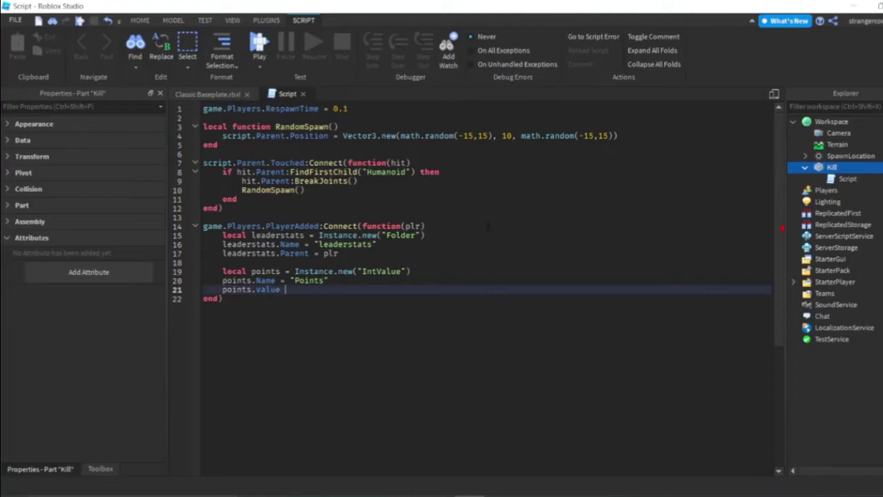
text(= 0)
key(Return)
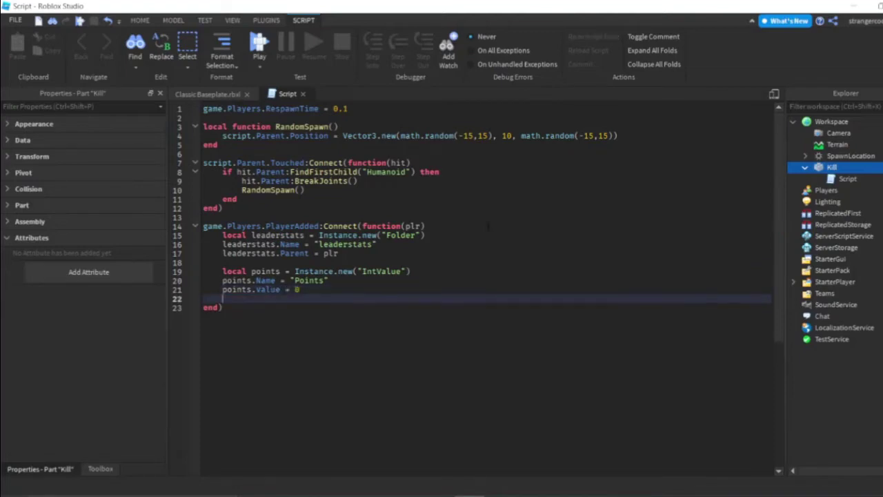
text(points.)
key(Escape)
text(P)
key(Tab)
text(= )
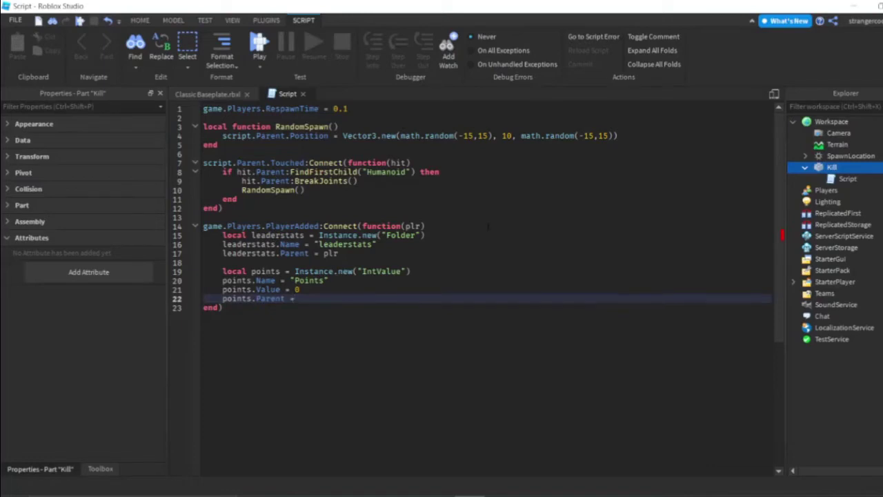
text(lead)
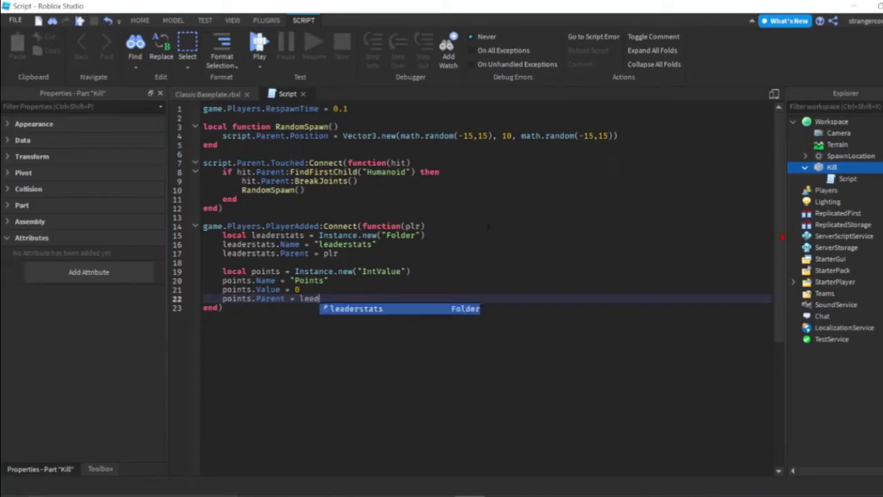
key(Tab)
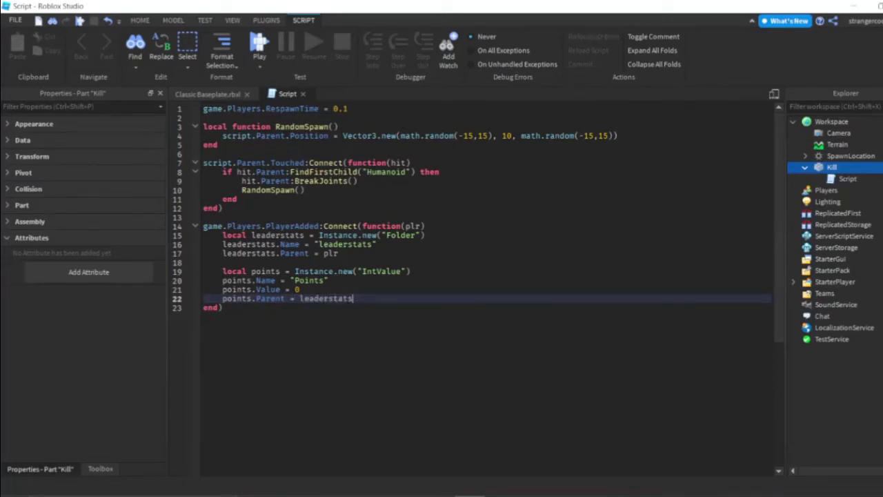
Review the finished leaderstats code and move to the RandomSpawn call in the touch handler.
key(Down)
key(shift+Up)
key(shift+Up)
key(shift+Up)
key(shift+Down)
key(shift+Down)
key(shift+Down)
key(shift+Up)
key(shift+Up)
key(shift+Up)
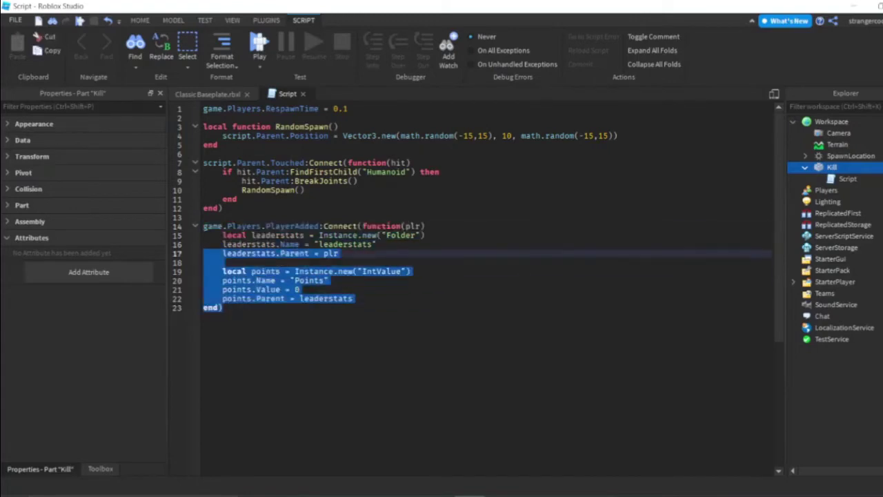
key(shift+Up)
key(shift+Up)
key(shift+Up)
key(shift+Down)
key(shift+Down)
key(shift+Down)
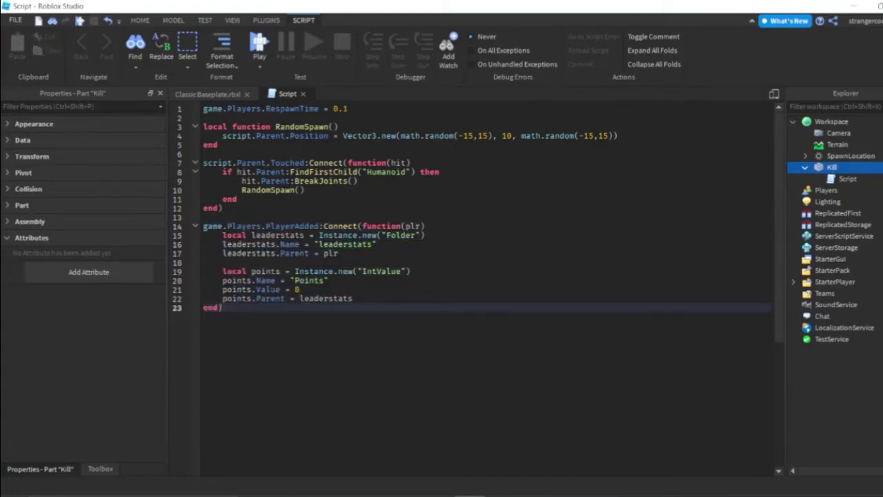
key(Up)
key(Up)
key(Up)
key(Down)
key(Down)
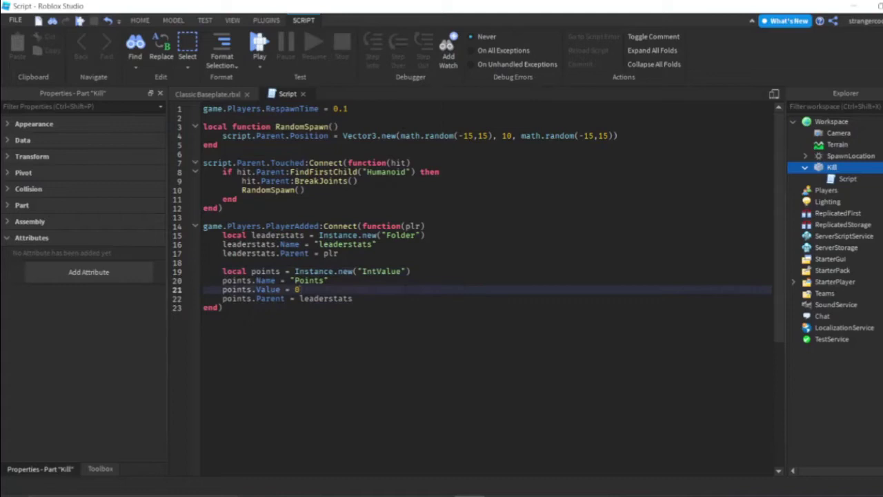
click(366, 305)
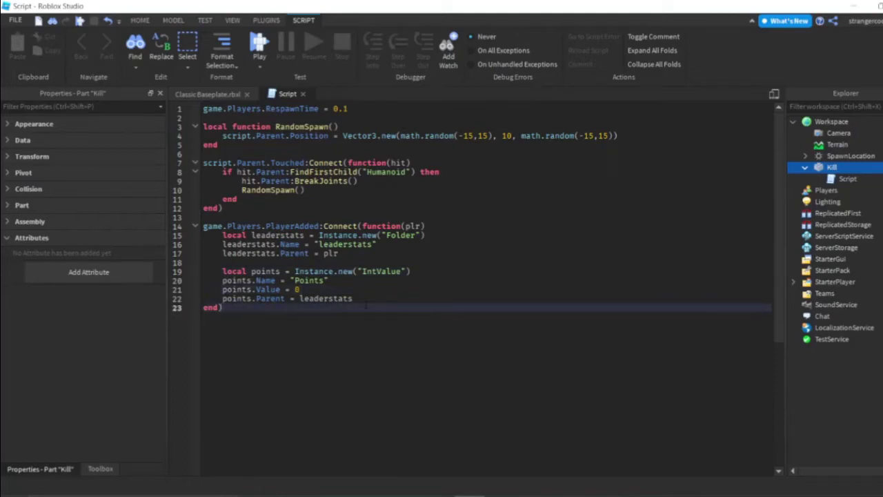
click(342, 181)
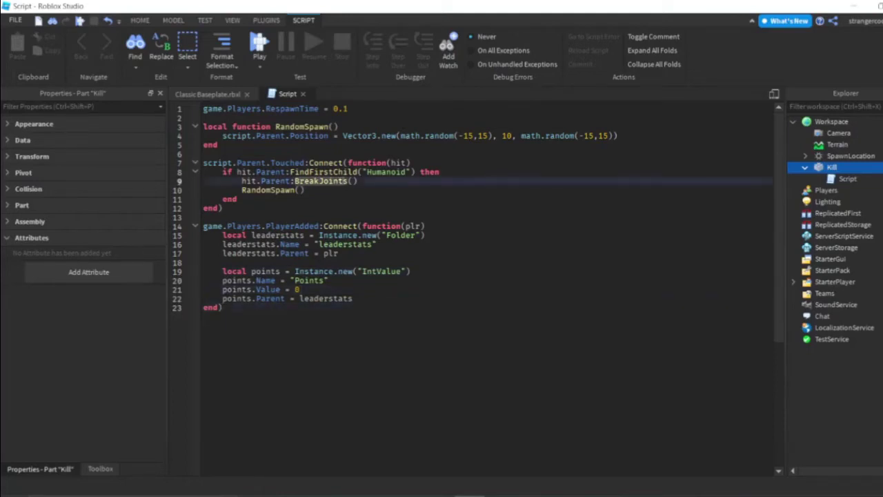
Add local player = game.Players:FindFirstChild(hit.Parent.Name) after RandomSpawn().
key(Down)
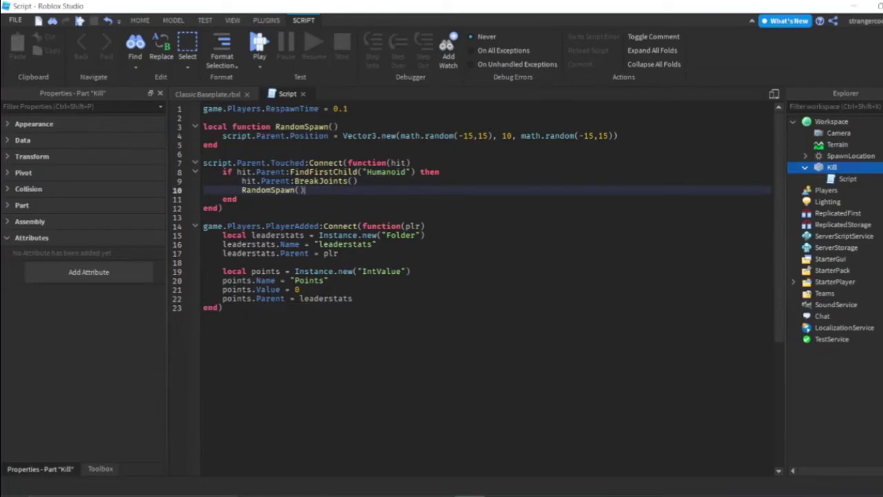
key(Return)
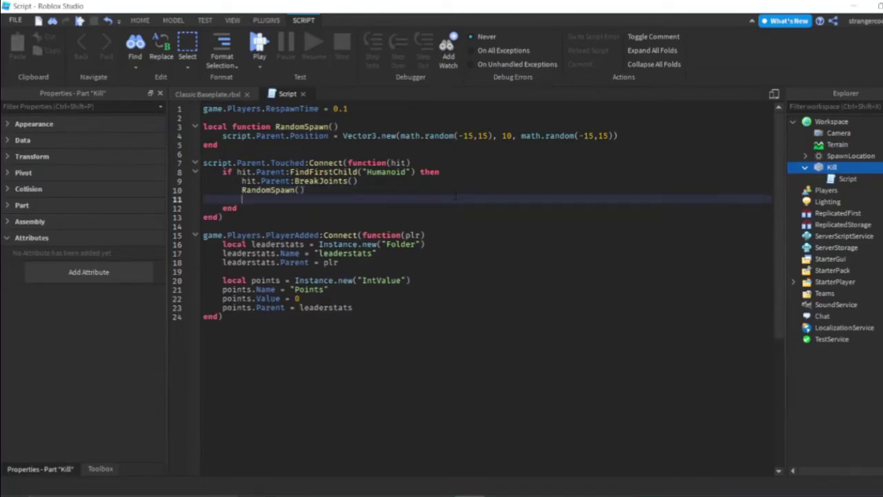
text(local)
text(player )
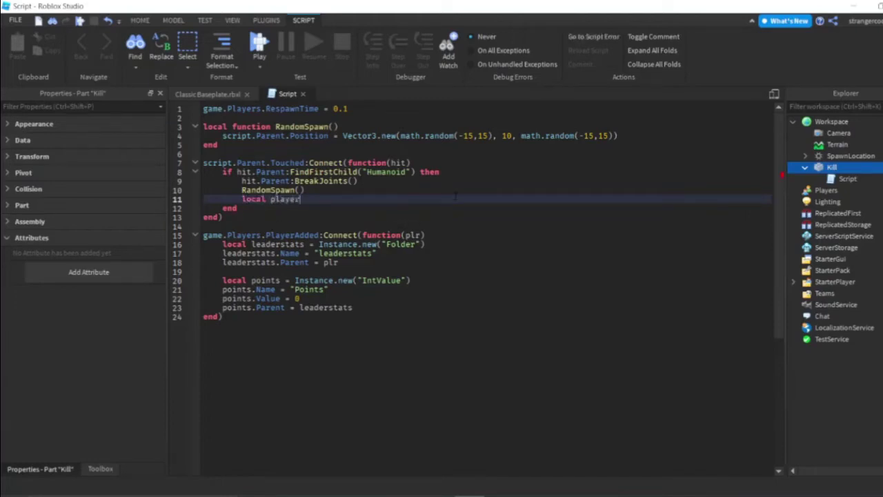
text(= )
text(game.p)
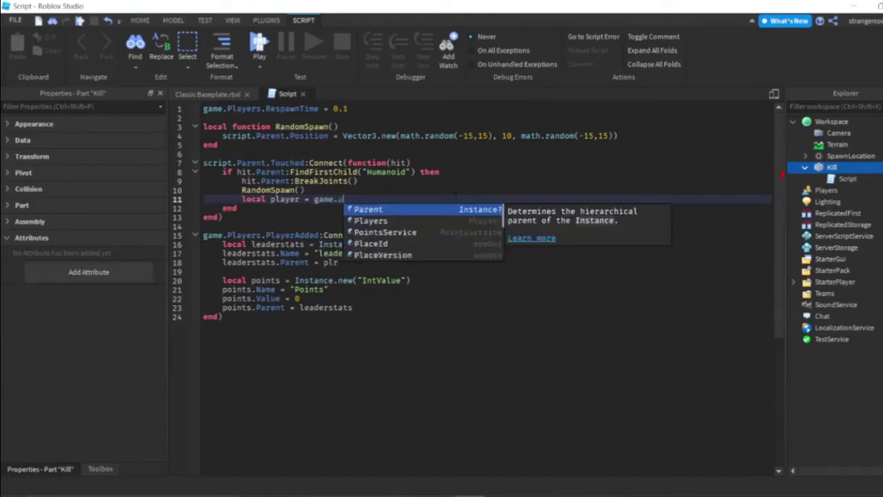
text(l)
key(Tab)
text(.)
key(BackSpace)
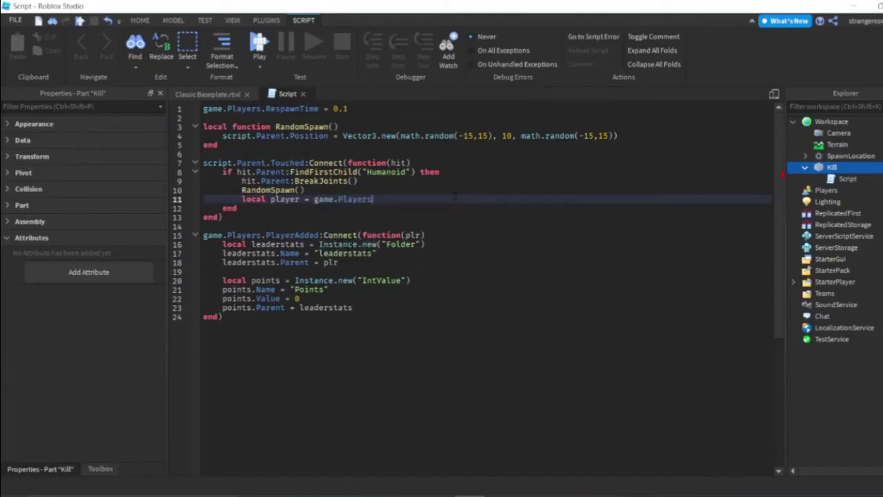
text(:f)
text(ind)
key(Tab)
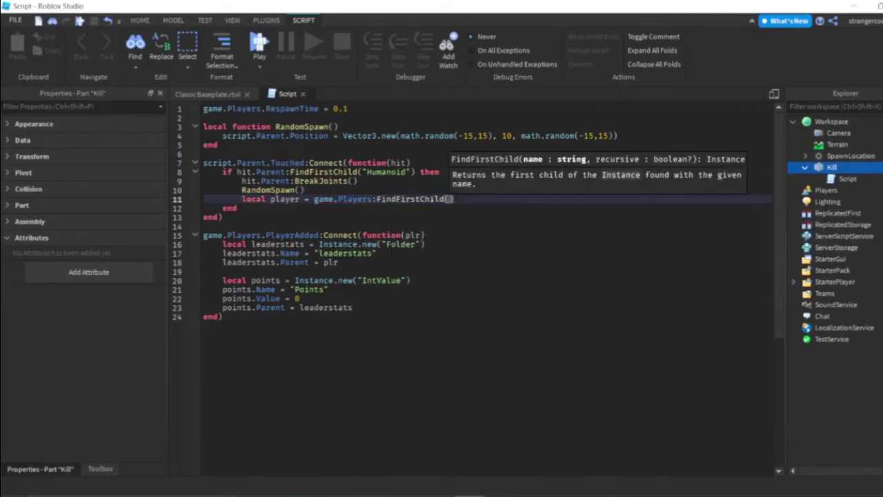
text(hit.)
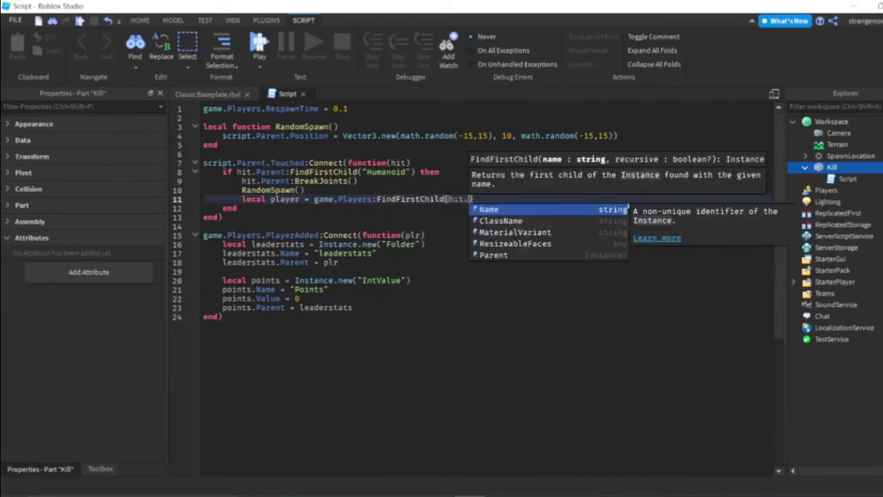
text(Parent.na)
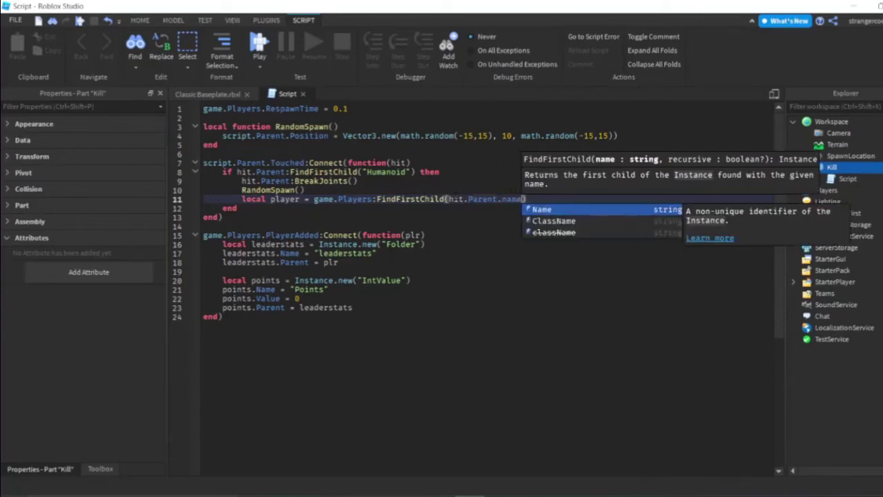
text(m)
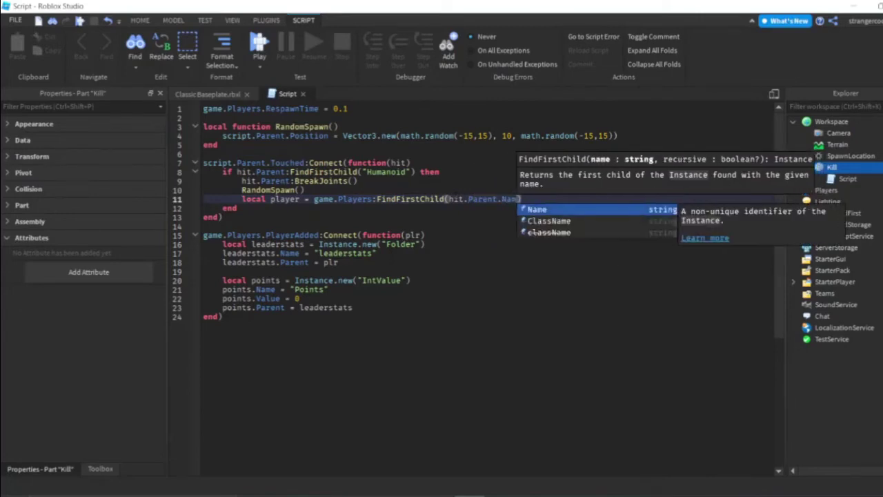
key(Tab)
key(Escape)
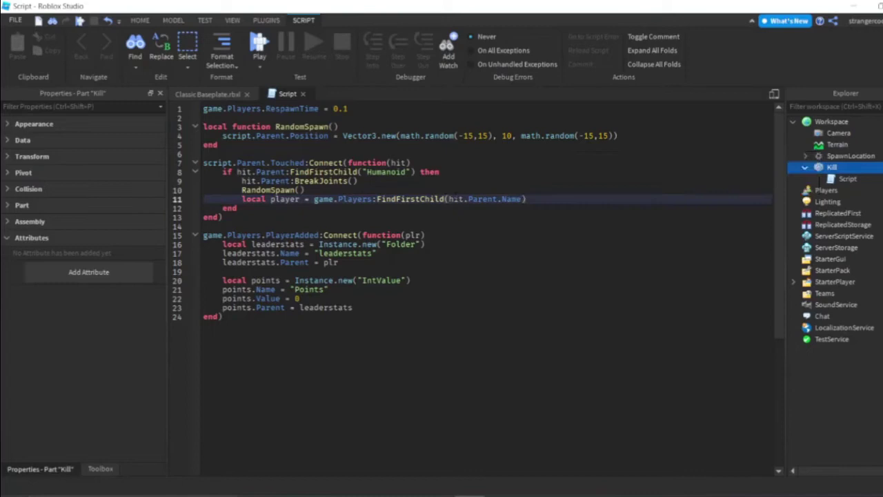
key(Return)
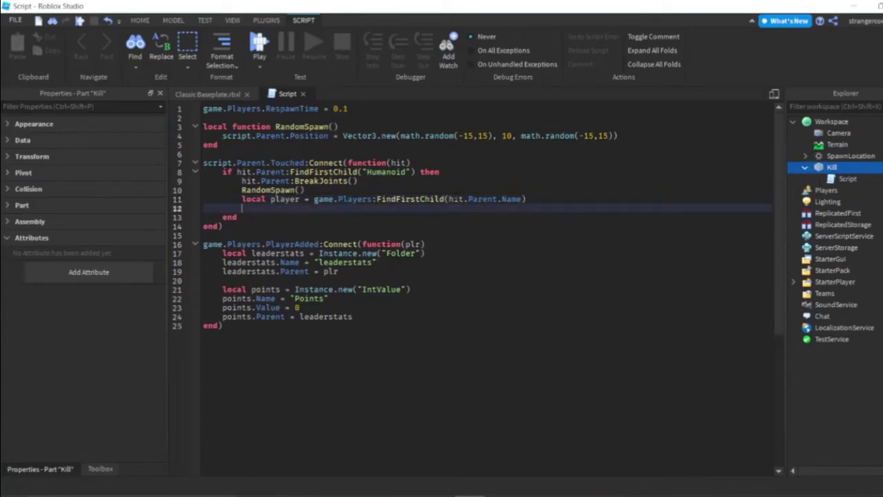
Write player.leaderstats.points.Value += 1 in the Touched handler.
text(player.)
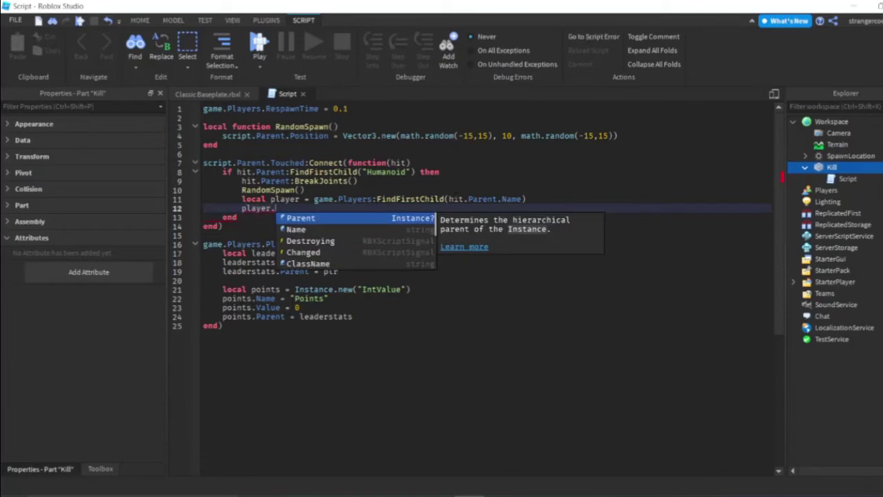
key(Escape)
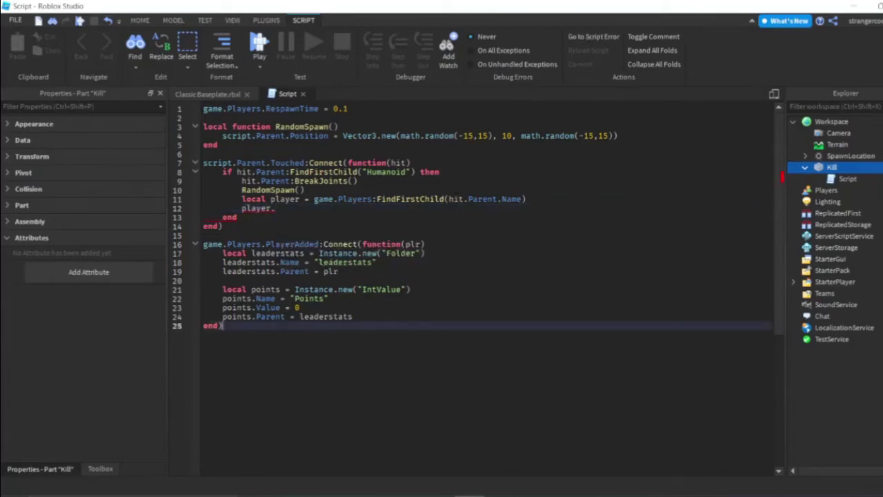
text(le)
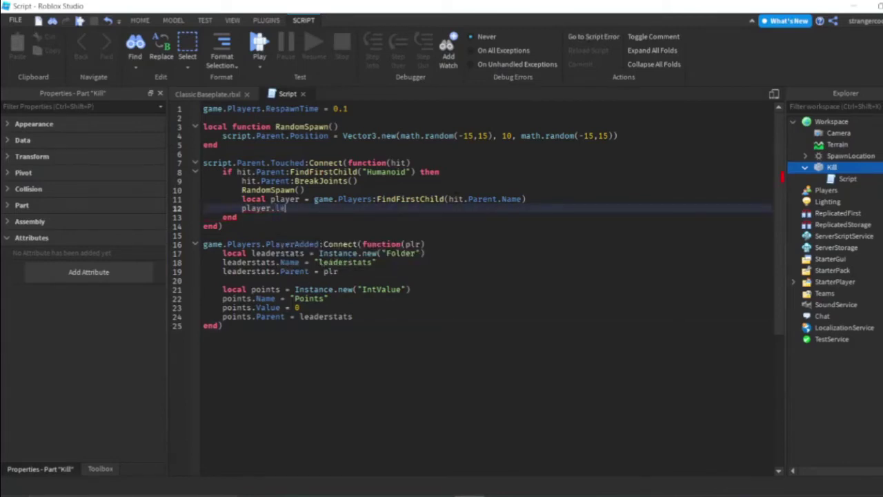
text(aderst)
text(ats.)
key(BackSpace)
text(point)
text(s )
text(Val)
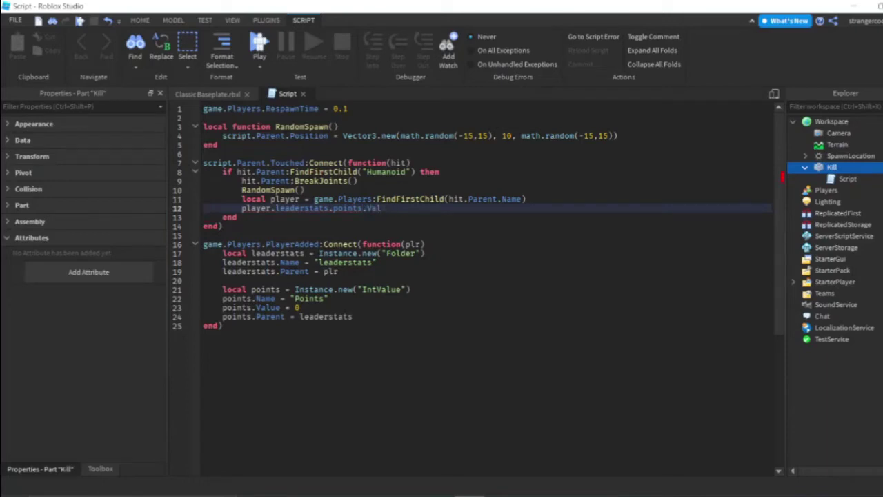
text(ue)
text( += 1)
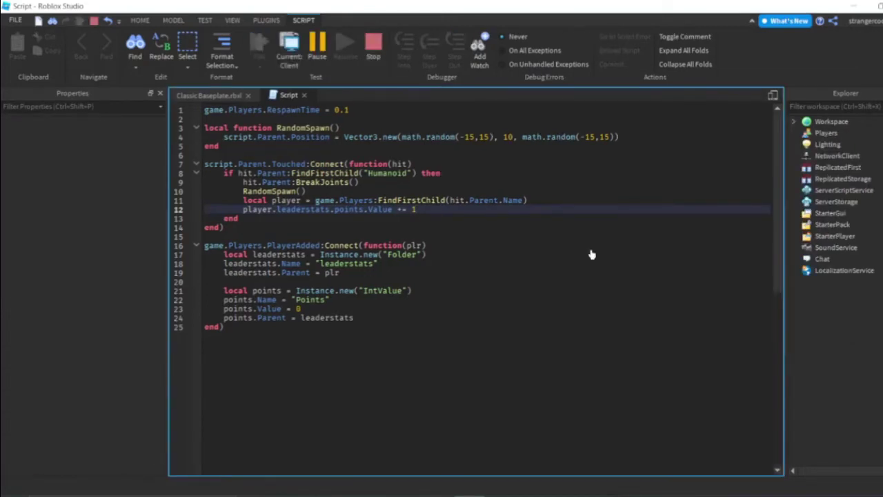
Playtest with F5, orbit the camera to see Points stuck at 0, then stop.
key(F5)
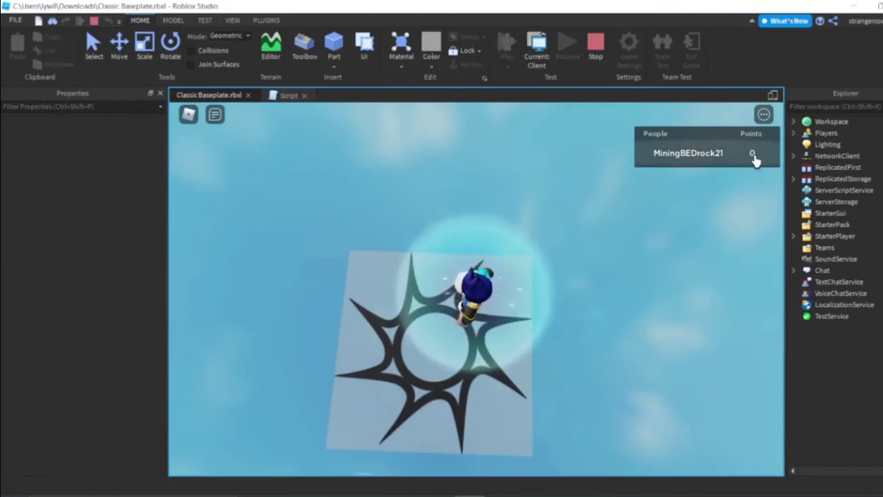
right_drag(643, 281, 559, 347)
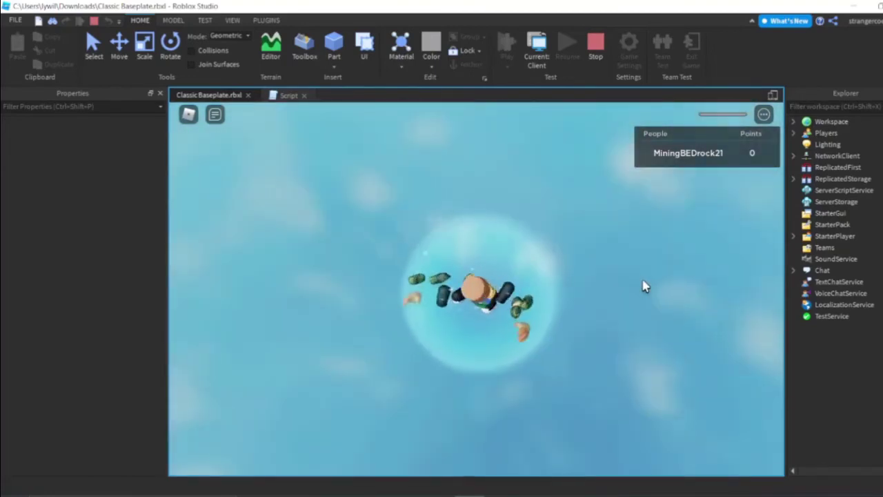
click(596, 46)
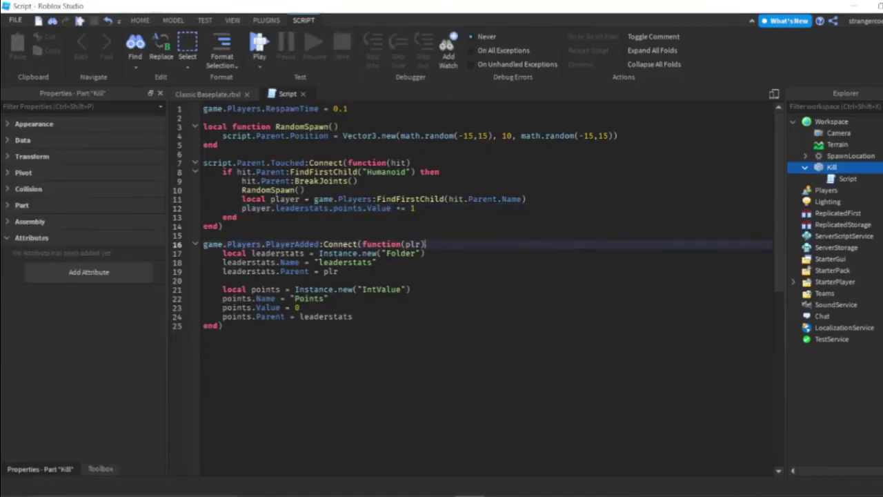
Select 'points' on line 12 to correct it to capital 'Points'.
key(Up)
key(Up)
key(Up)
key(Down)
key(Down)
key(Down)
key(Up)
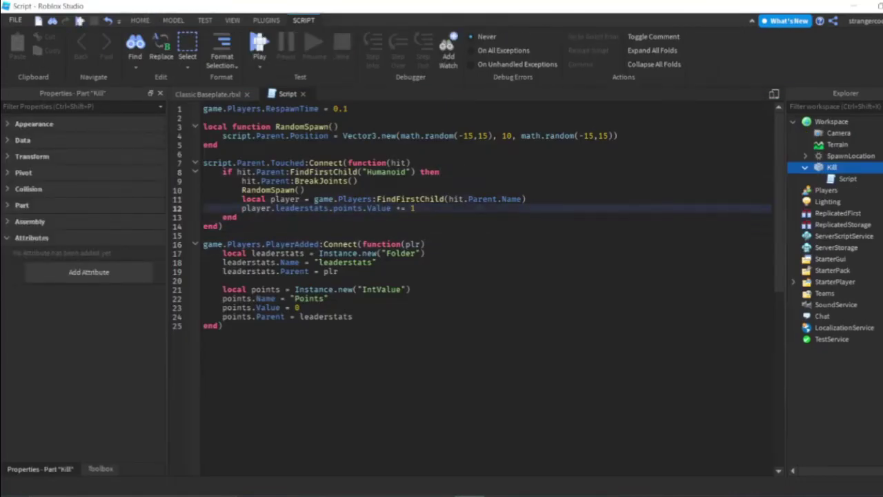
key(Up)
key(End)
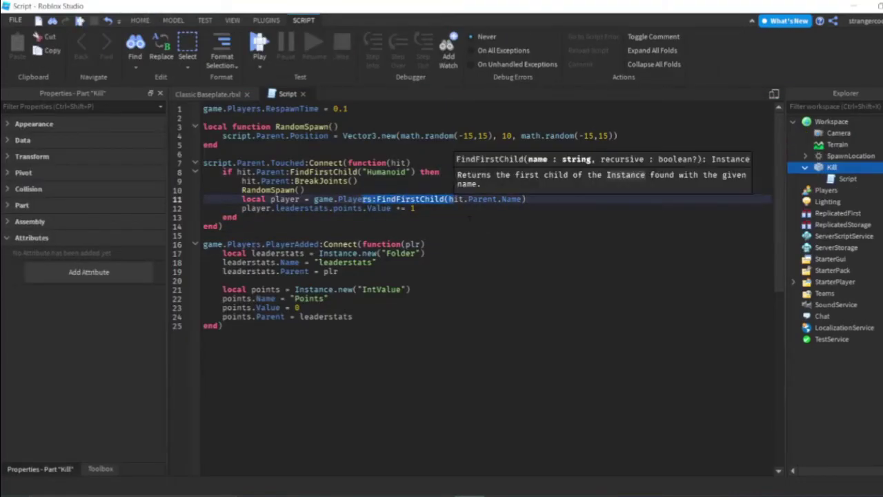
key(Down)
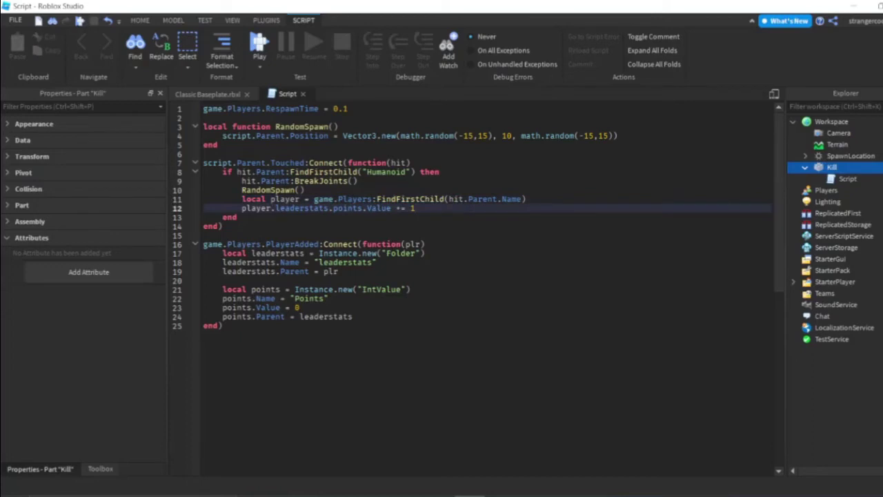
double_click(345, 207)
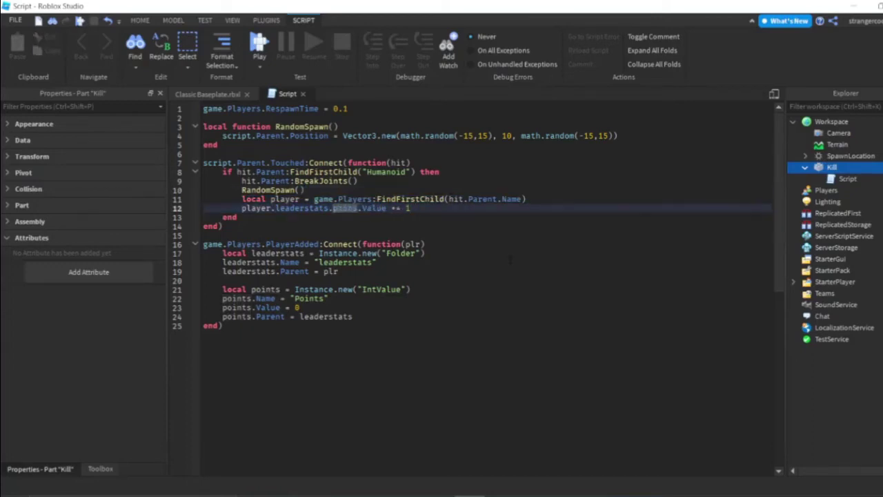
Playtest again to see the score climb, then return to the point-adding line.
key(F5)
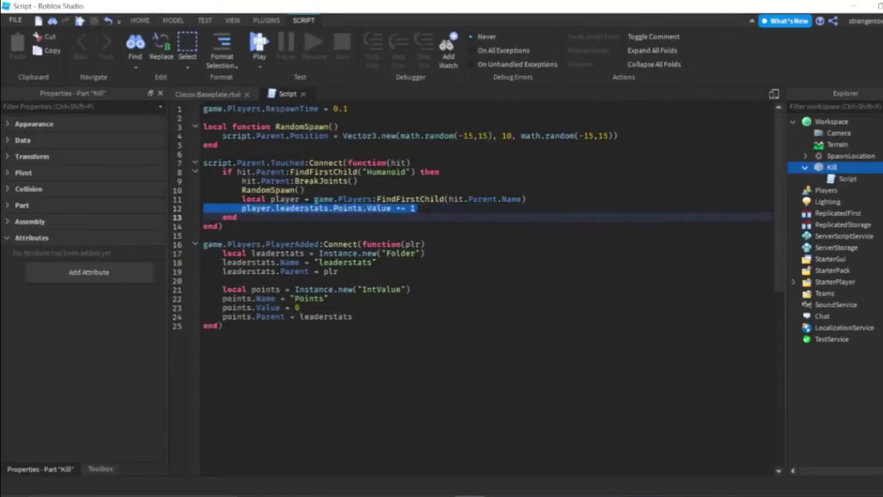
key(Right)
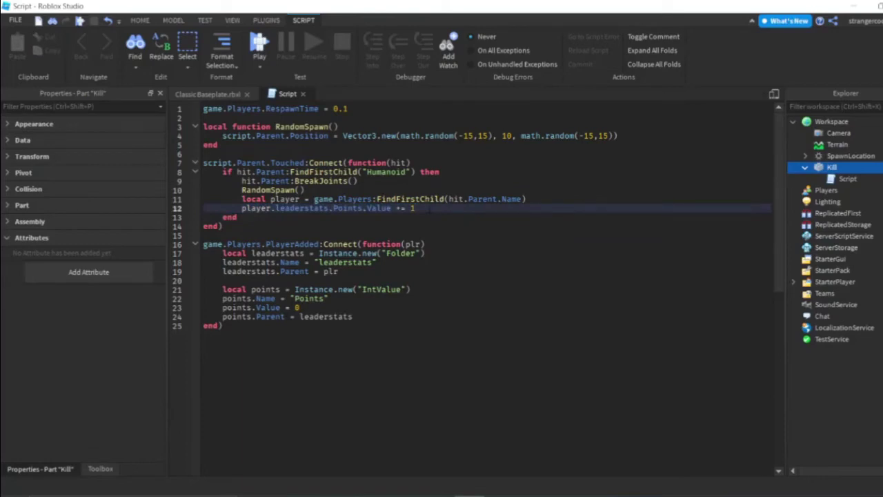
key(Down)
key(Down)
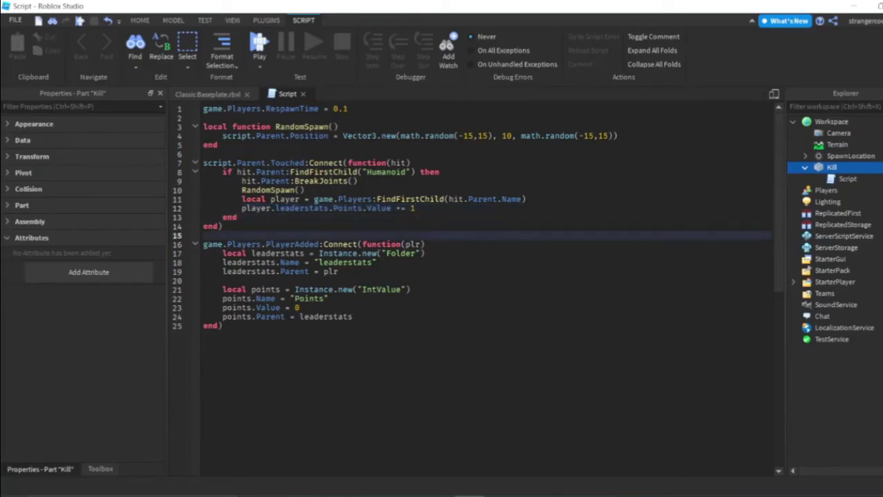
Open a new line below line 1 and start declaring a local debounce variable.
key(Up)
key(ctrl+Home)
key(End)
key(Return)
key(Return)
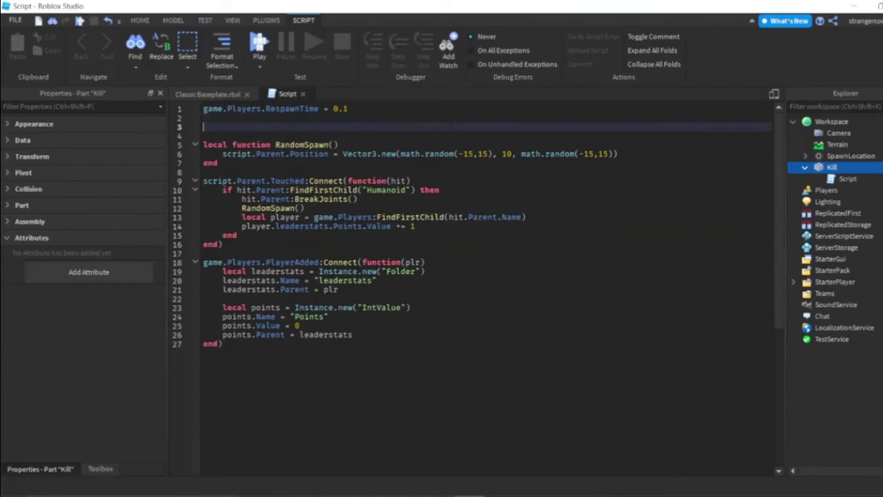
key(BackSpace)
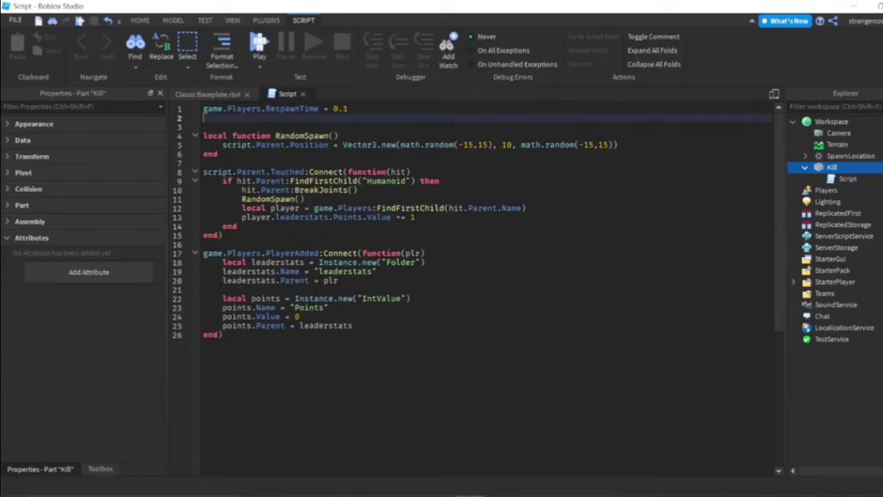
key(Return)
text(local val)
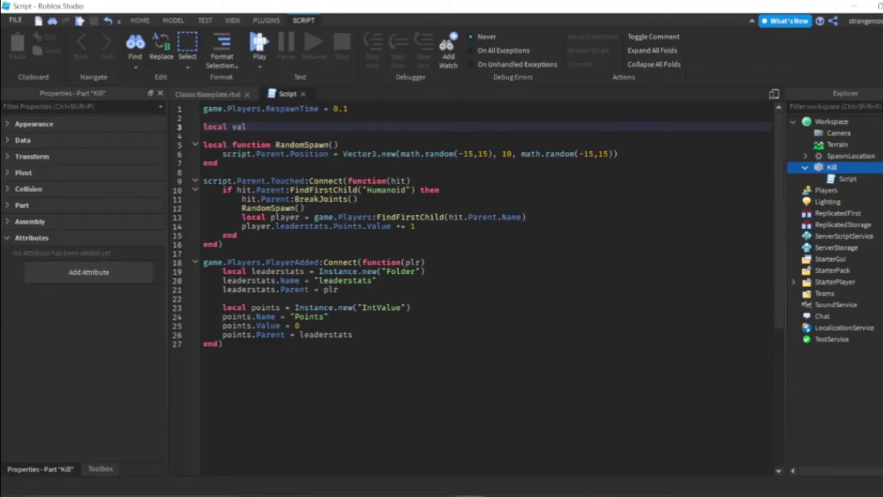
Select the Humanoid check block on lines 10–14 and indent it one level.
key(Down)
key(Down)
key(End)
key(Down)
key(End)
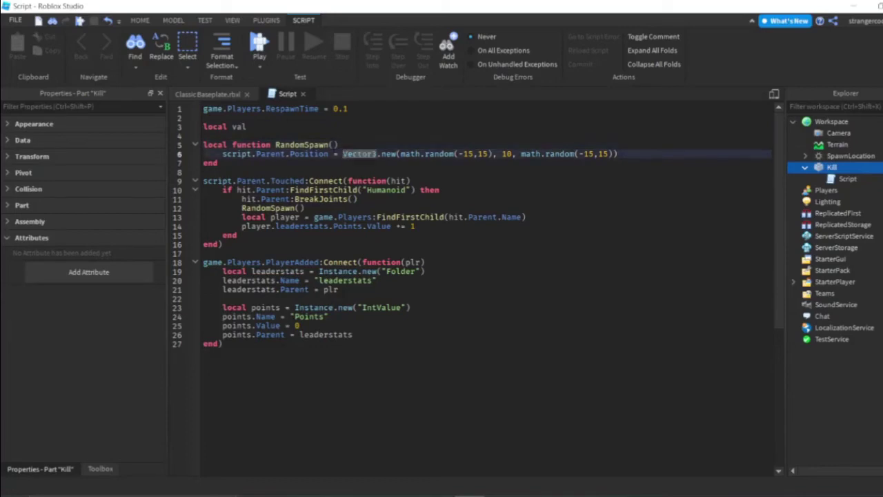
key(Down)
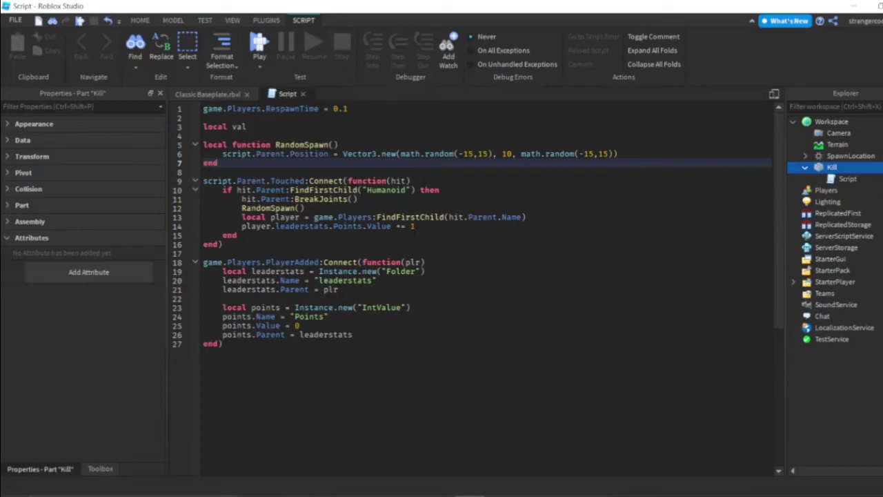
mouse_move(413, 226)
mouse_down()
mouse_move(202, 181)
mouse_move(203, 189)
mouse_up()
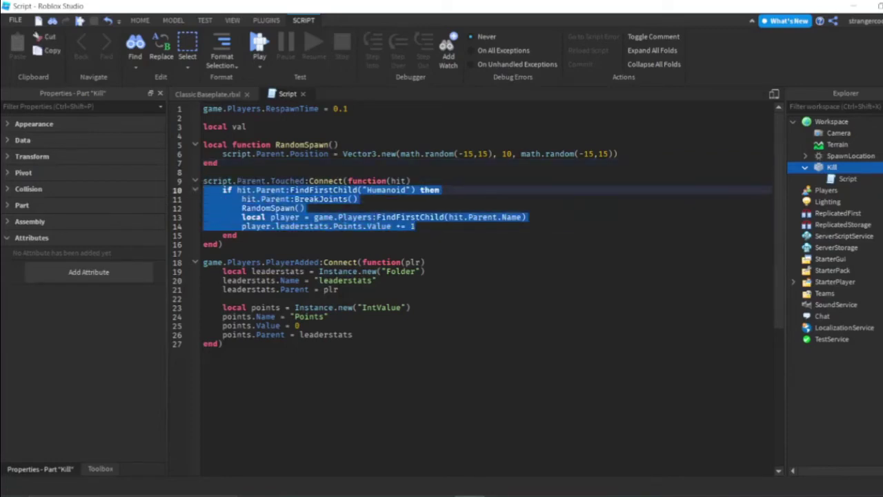
key(Tab)
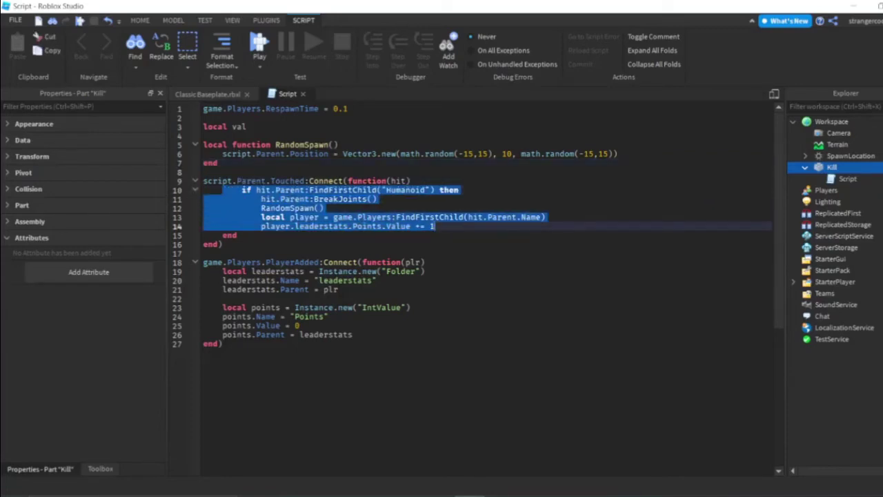
key(Tab)
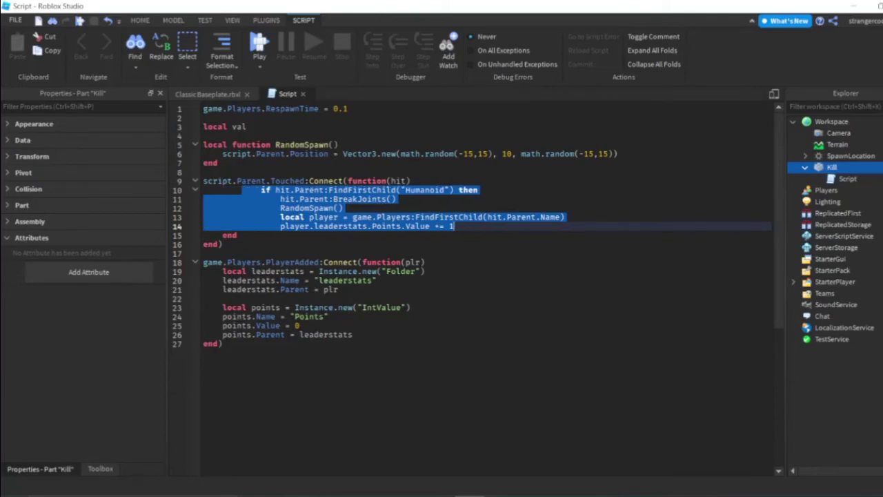
key(shift+Tab)
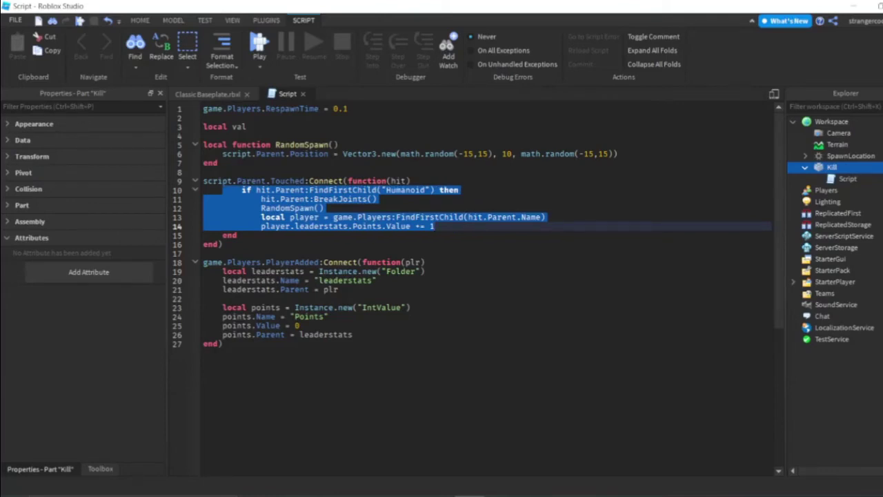
Wrap the Humanoid check in an 'if val then' block closed with 'end', adding blank lines above.
click(428, 181)
key(Return)
text(if )
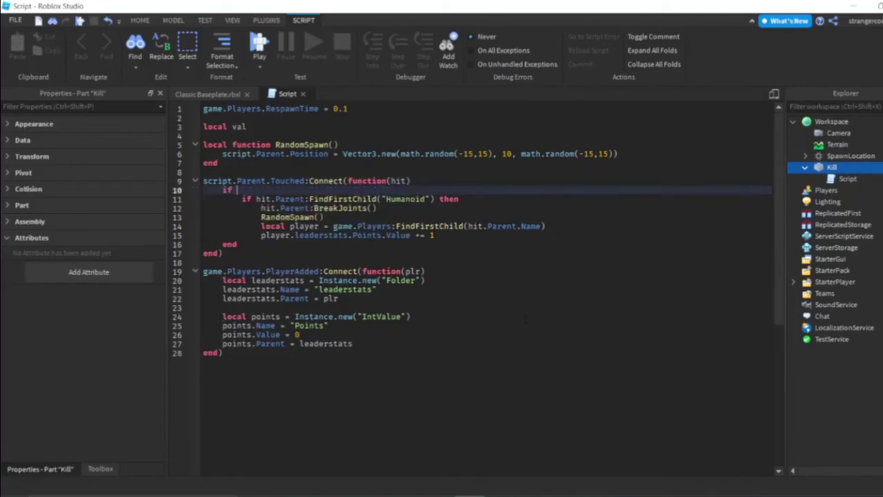
text(v)
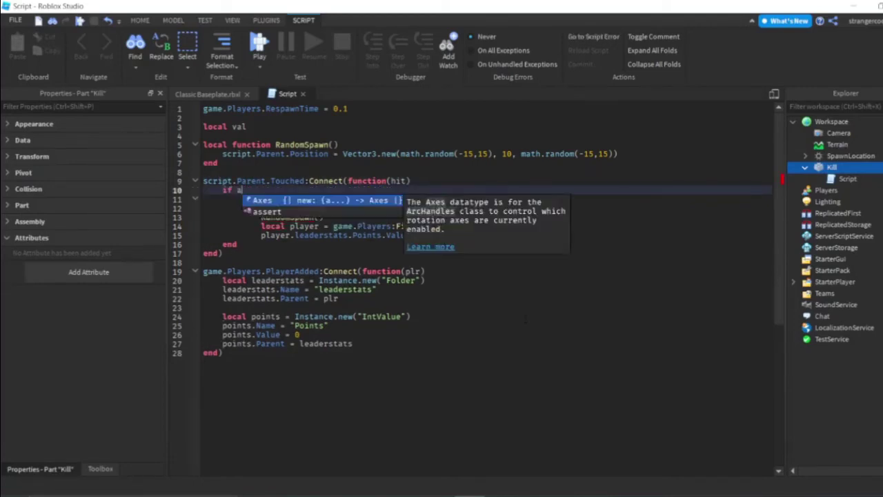
text(al the)
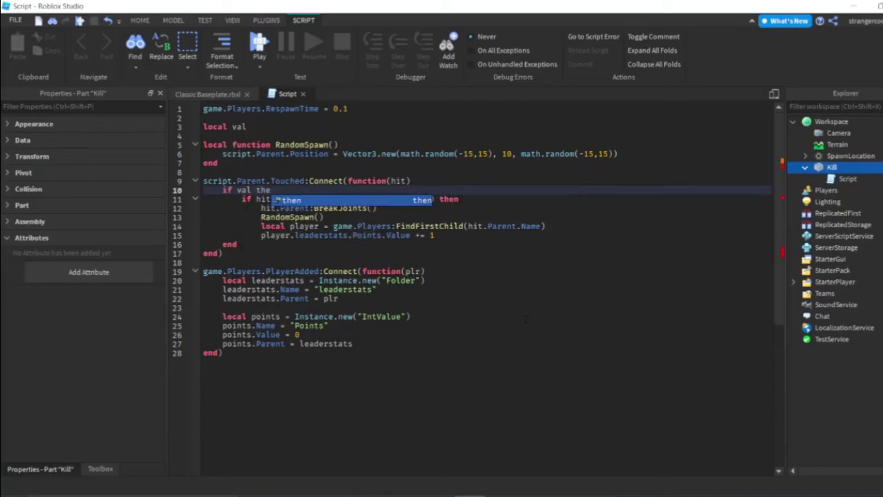
text(n)
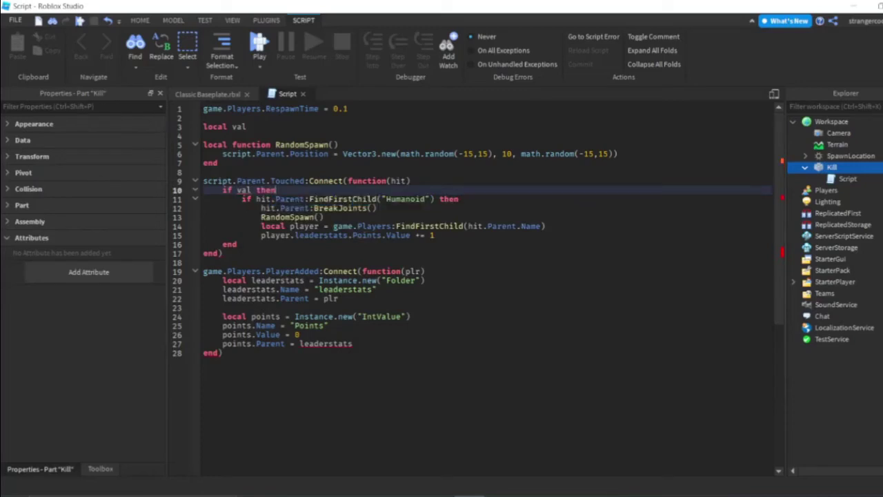
key(Down)
key(Down)
key(Down)
key(Return)
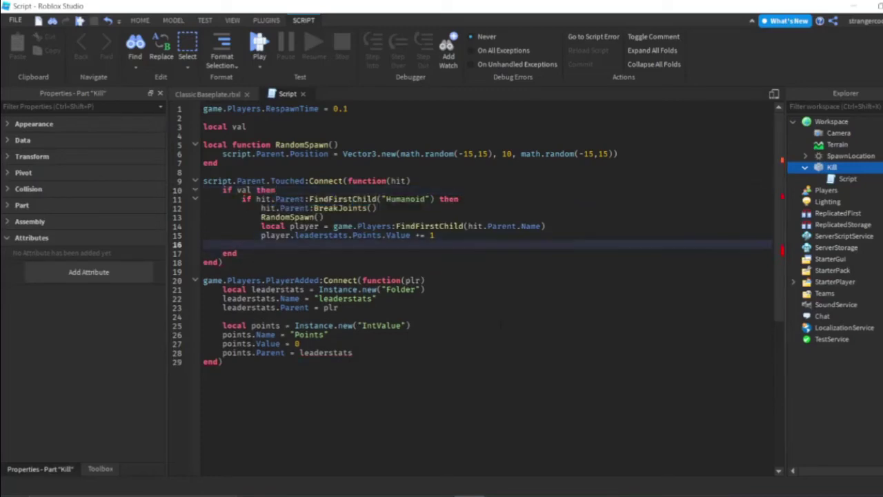
text(end)
key(Up)
key(Up)
key(Up)
key(Up)
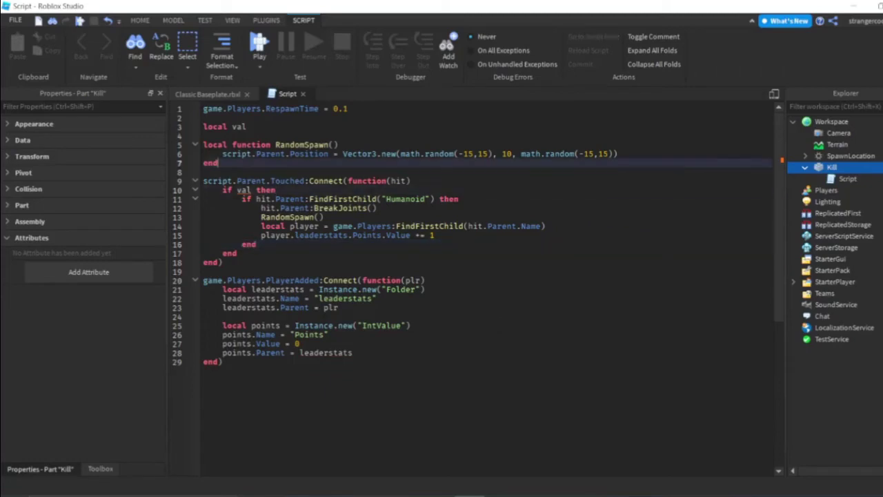
key(Return)
key(Return)
key(Up)
key(Up)
Reference game.Workspace.SpawnLocation.Touched on the blank line.
text(l)
key(Escape)
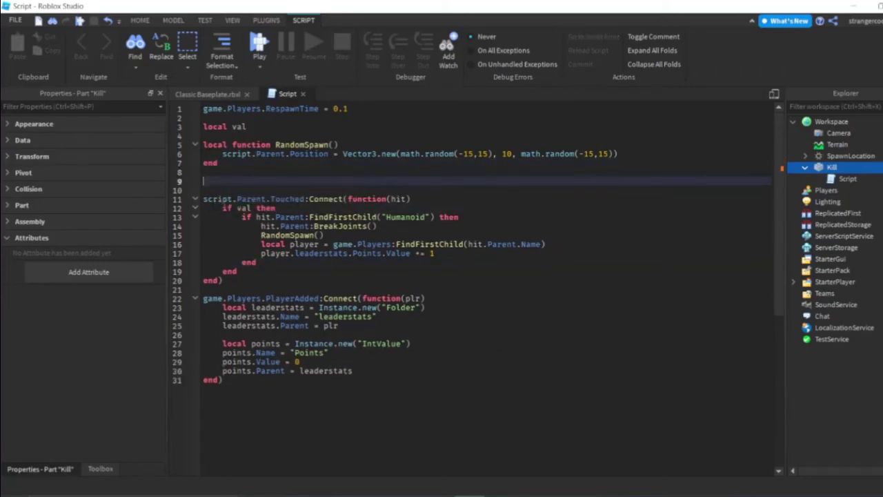
text(script)
text(game.)
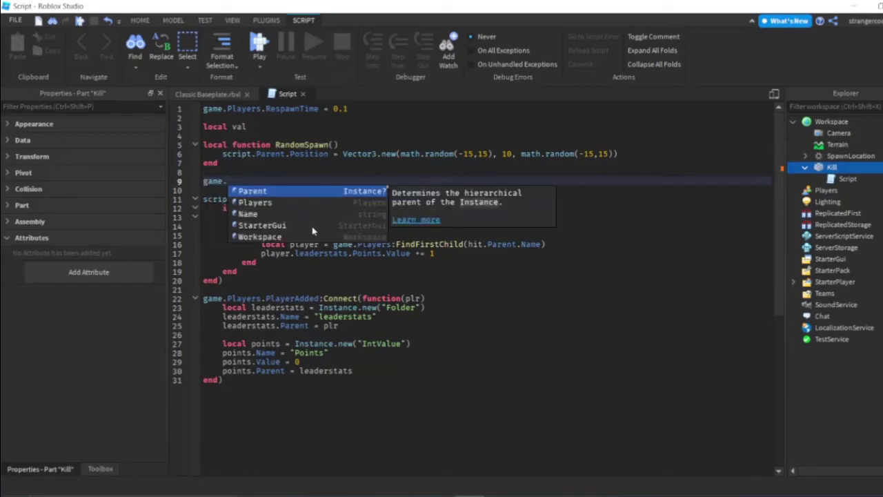
text(w)
key(Tab)
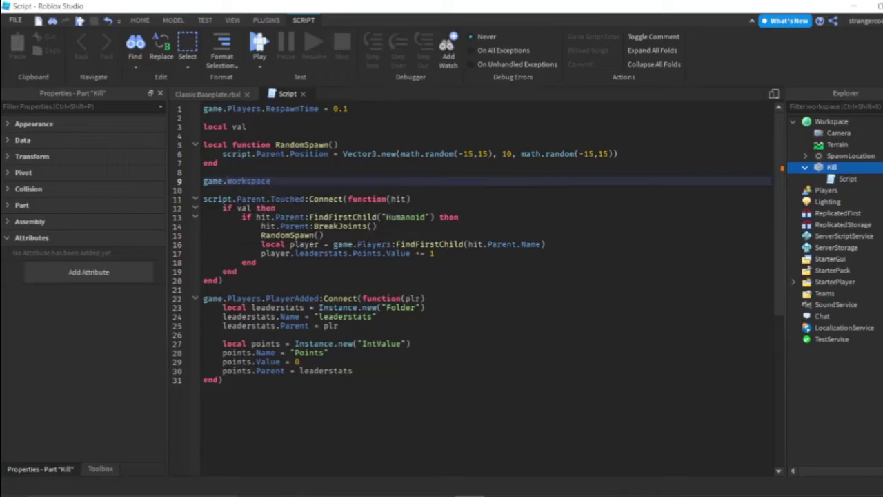
text(.S)
key(Tab)
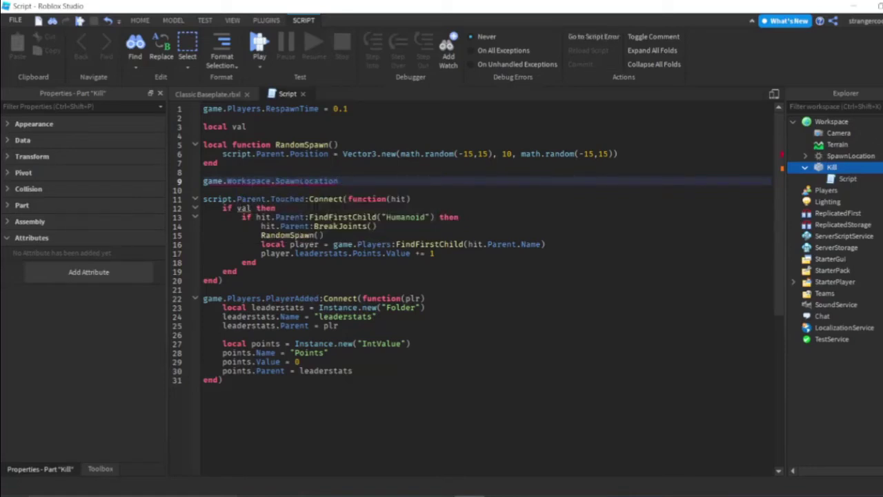
text(.To)
key(Tab)
Connect a function to it that sets val = true.
text(:)
key(Tab)
text(func)
key(Tab)
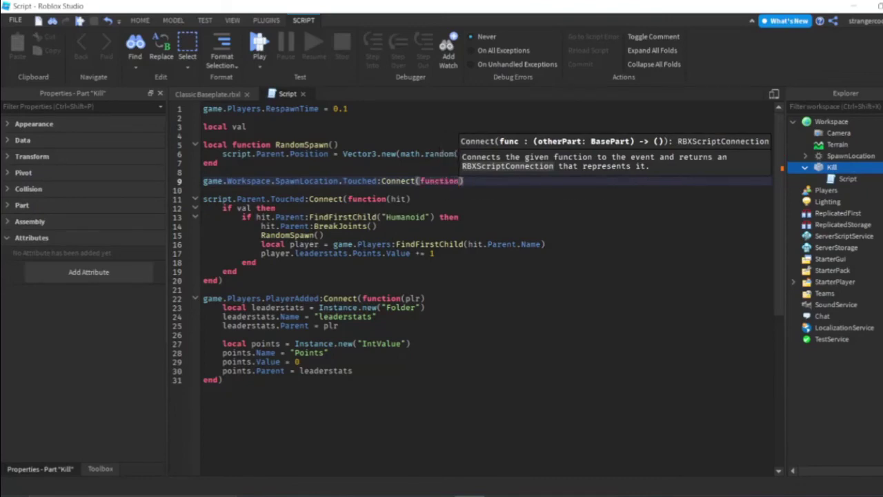
text(())
key(Return)
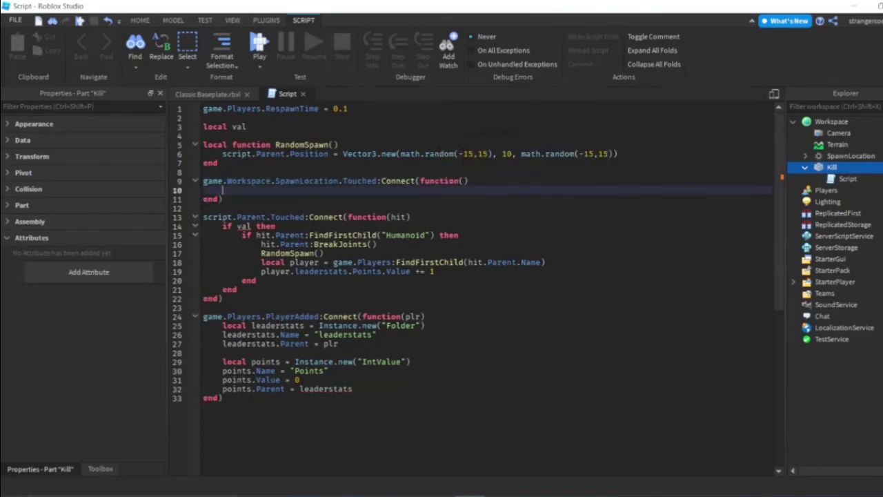
text(val = t)
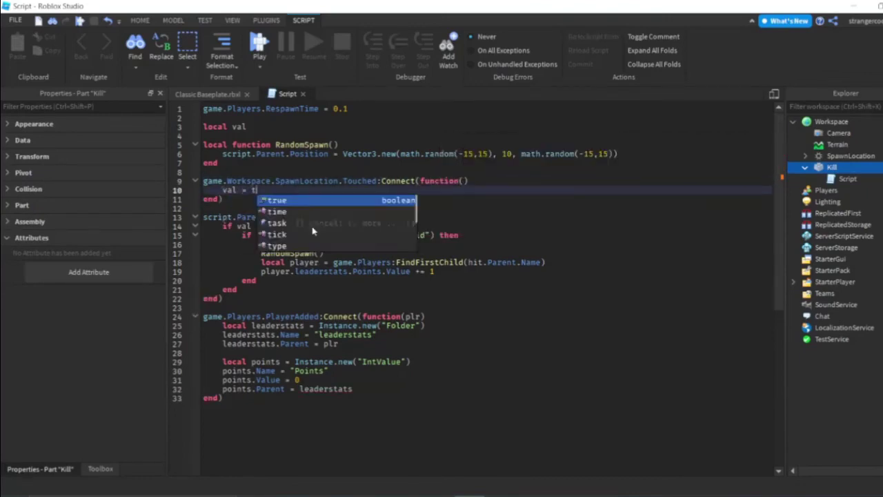
text(rue)
Highlight the Points increment and kill-brick Touched event, then return to the val = true line.
double_click(367, 271)
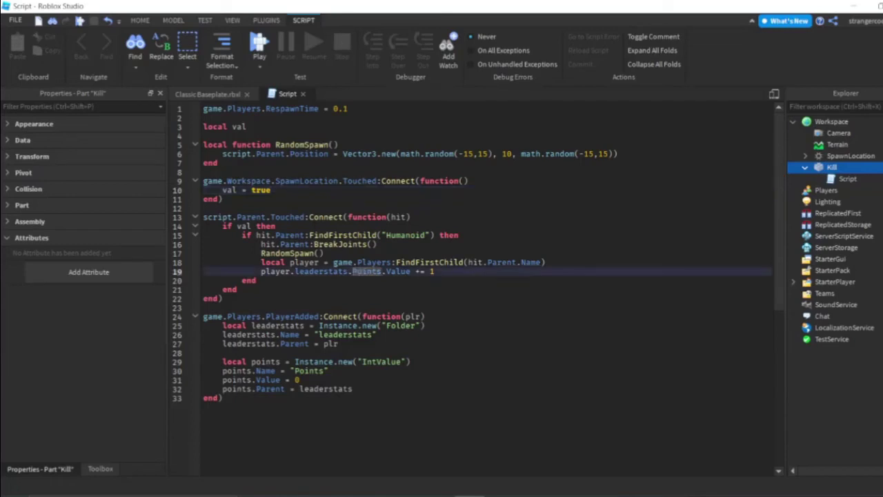
double_click(286, 217)
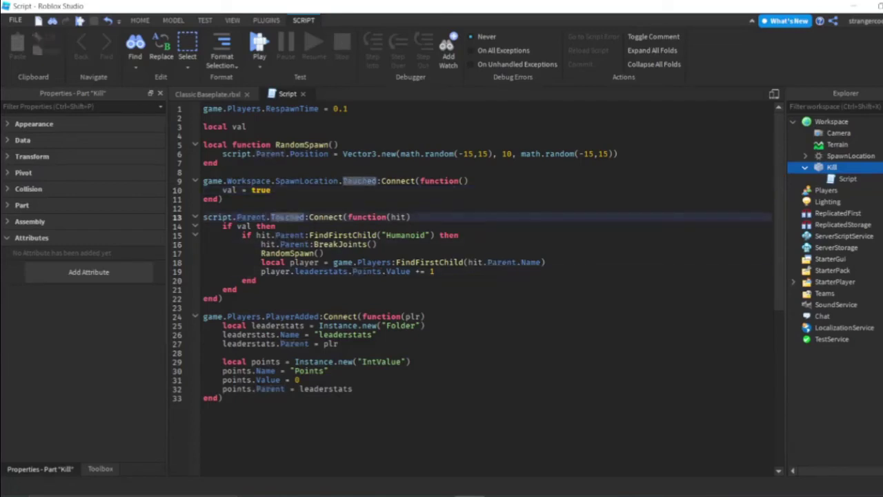
key(Down)
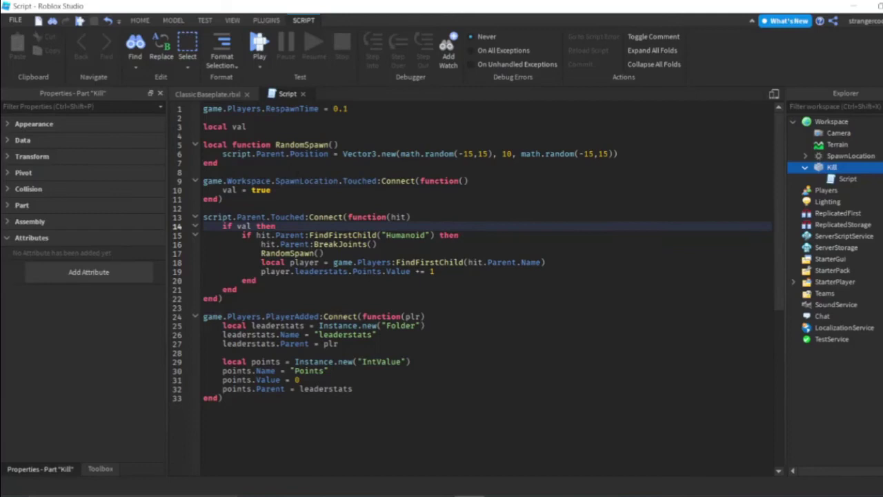
key(Up)
key(Up)
key(Up)
key(Down)
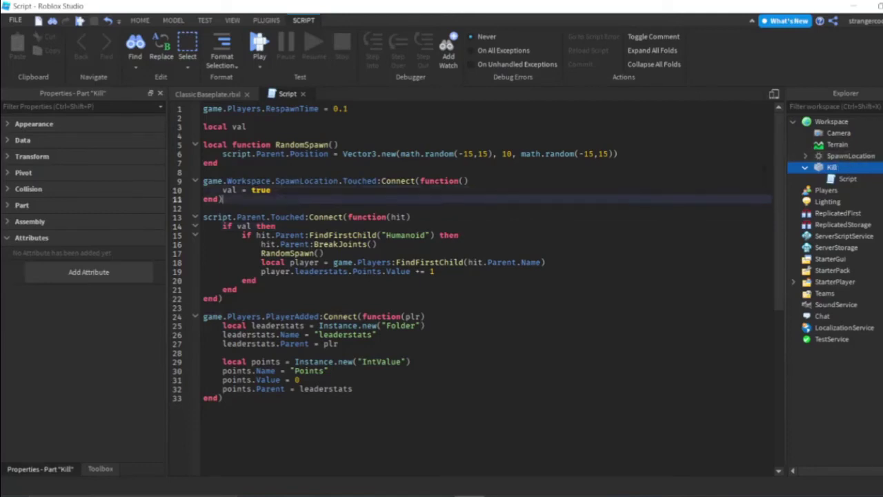
key(Up)
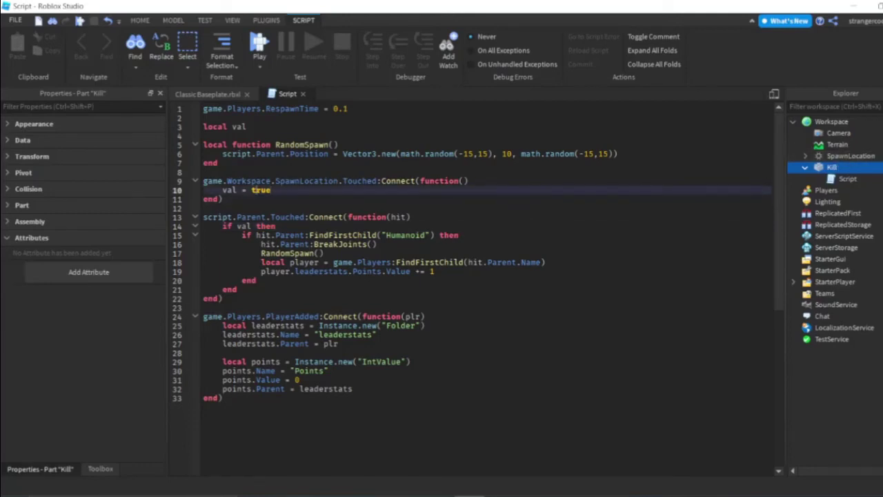
Review the kill brick's Touched handler: the if val condition, RandomSpawn call and player lookup.
double_click(234, 216)
click(271, 226)
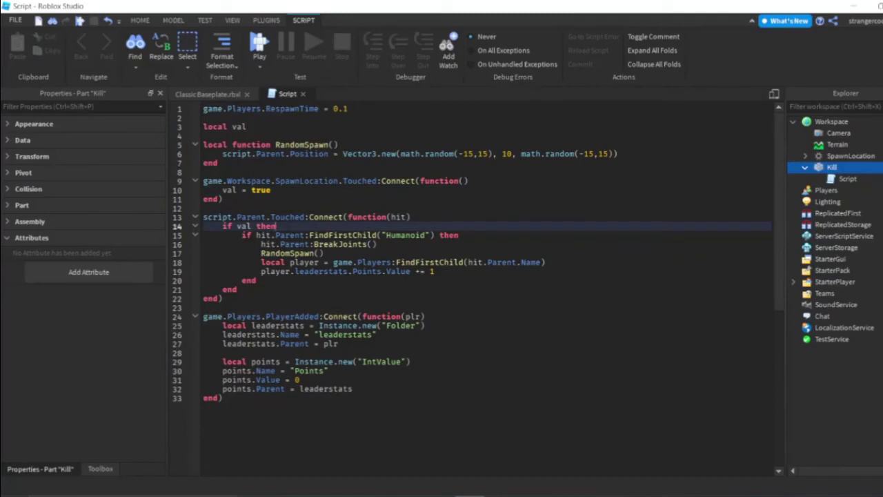
mouse_move(276, 226)
mouse_down()
mouse_move(241, 225)
mouse_move(435, 272)
mouse_up()
click(265, 226)
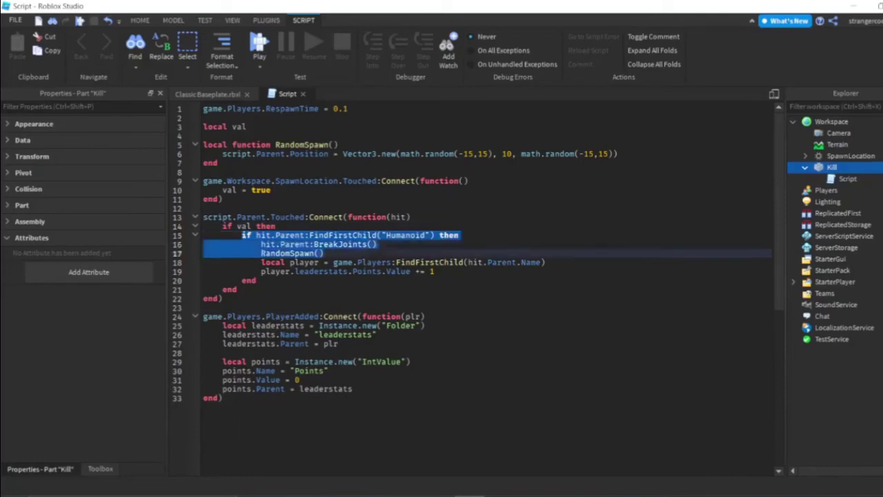
click(324, 254)
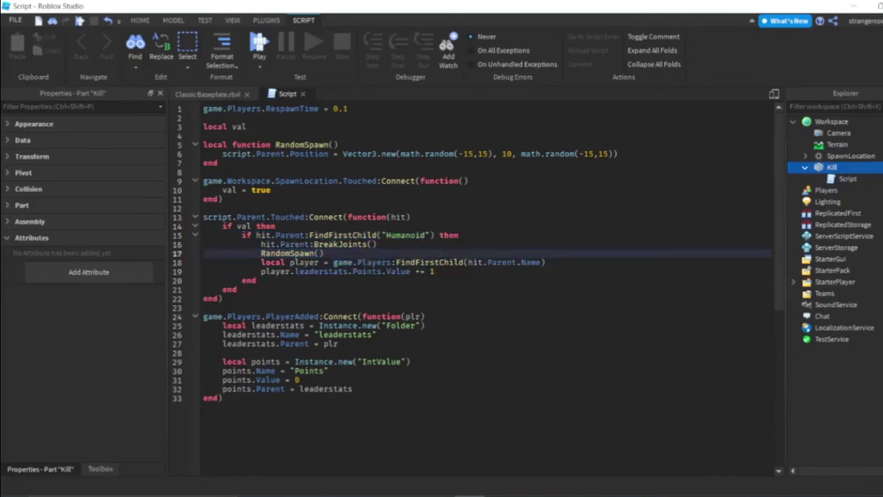
drag(324, 253, 261, 253)
click(342, 262)
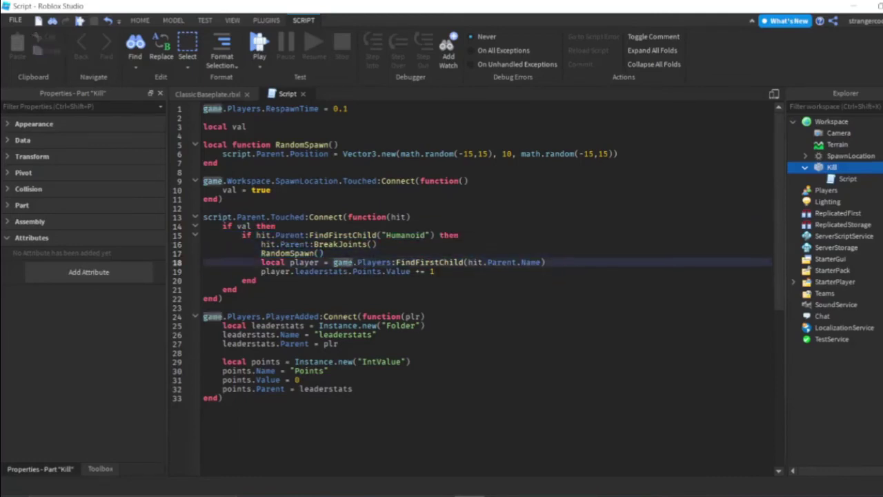
double_click(271, 262)
Insert 'val = false' on a new line after the Points increment.
click(442, 271)
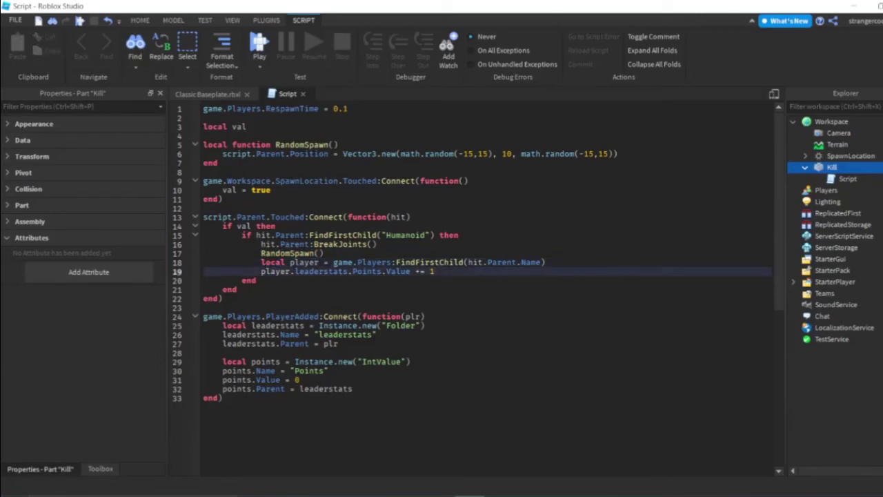
key(Return)
text(val =)
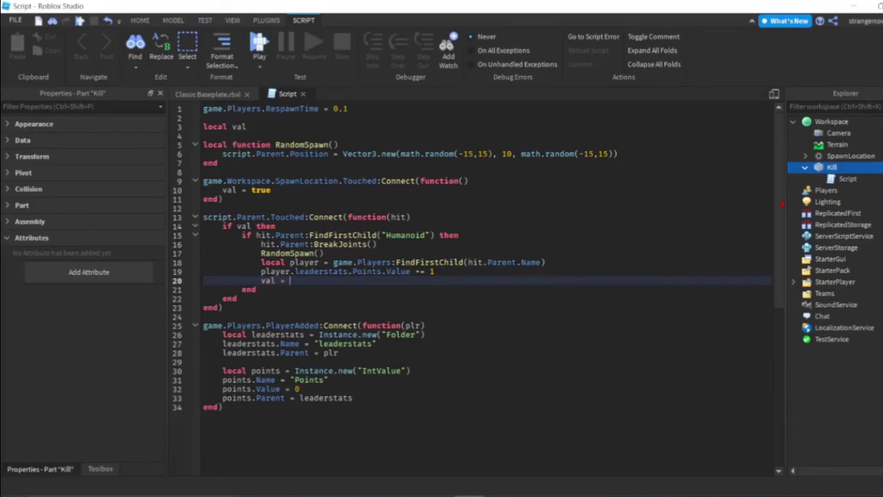
text(fa)
key(Tab)
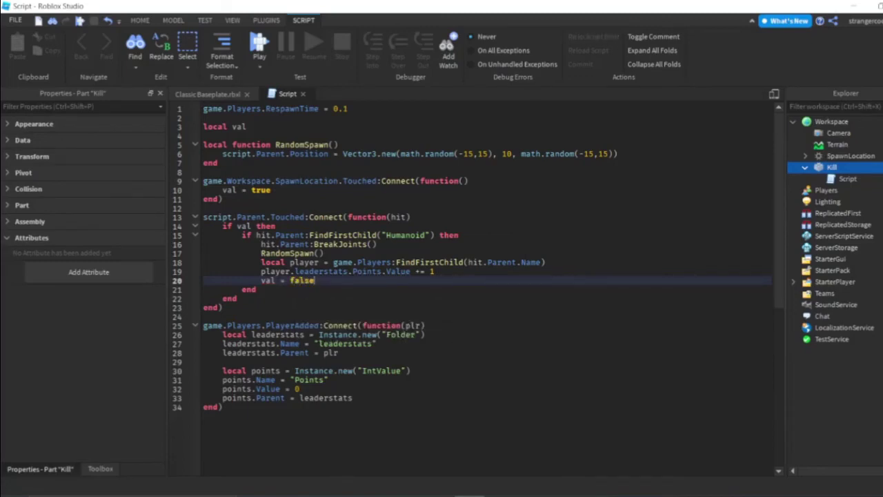
key(Up)
key(Up)
key(Up)
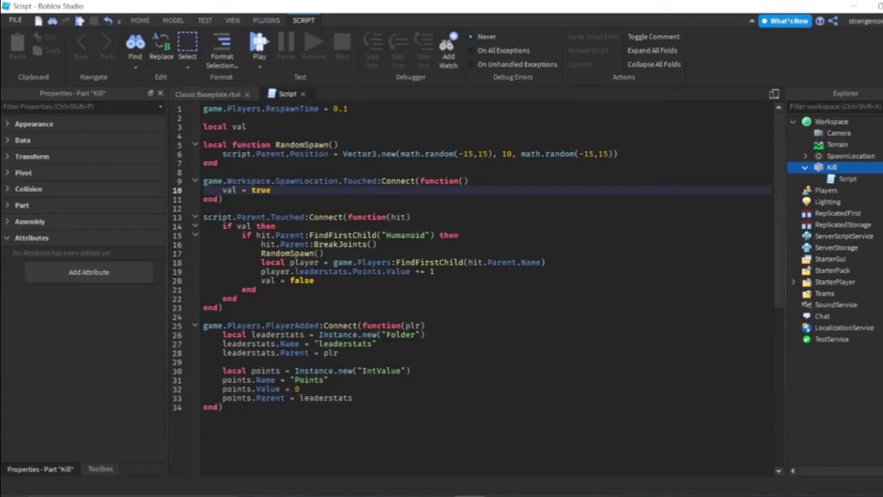
Start a playtest, then orbit and lock the camera to follow the avatar on the spawn pad.
click(259, 42)
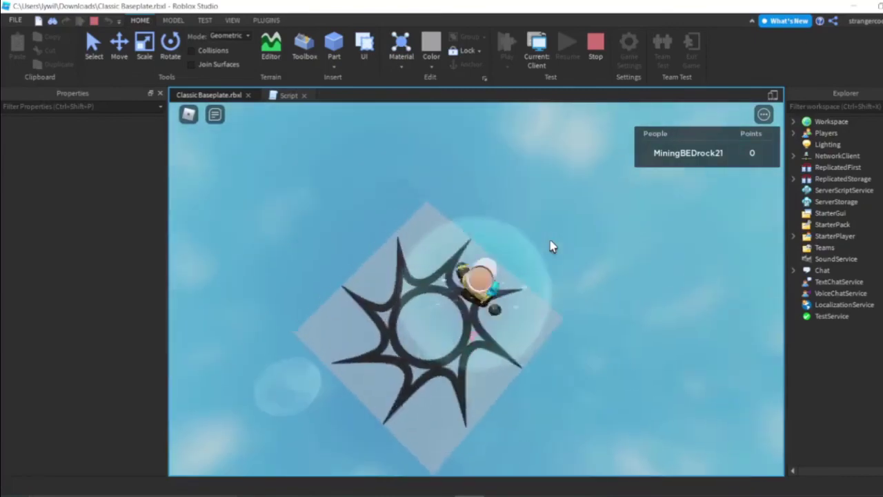
scroll(552, 247, up, 10)
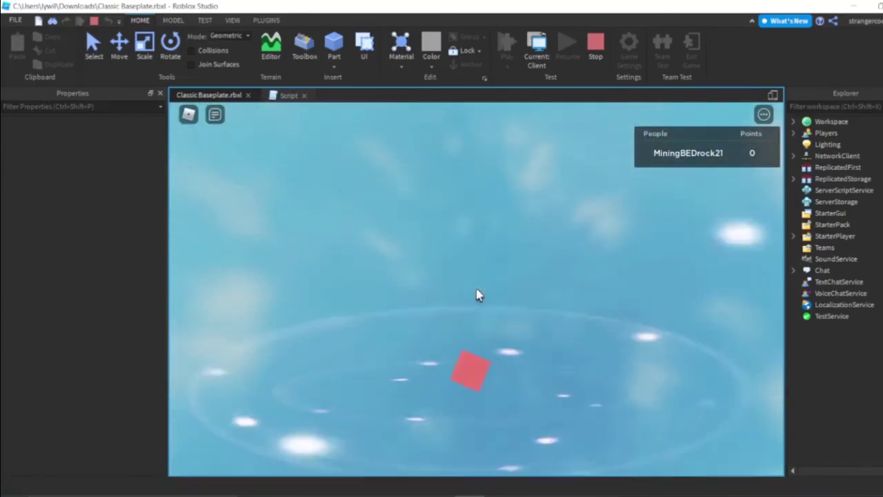
scroll(479, 295, down, 2)
scroll(476, 292, down, 5)
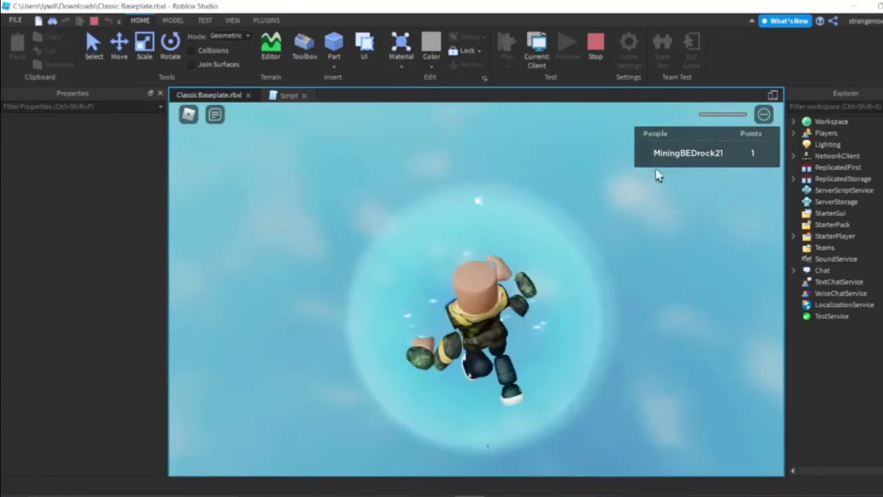
mouse_move(655, 176)
right_down()
mouse_move(690, 187)
mouse_move(621, 298)
right_up()
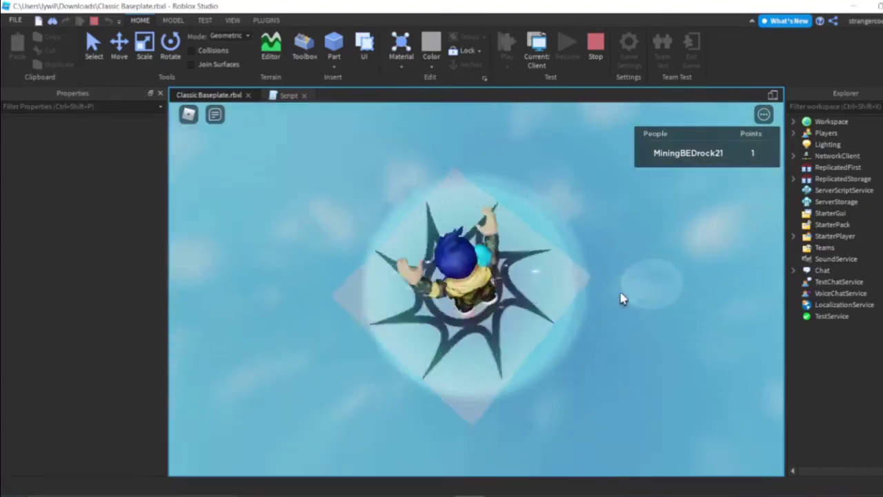
key(shift)
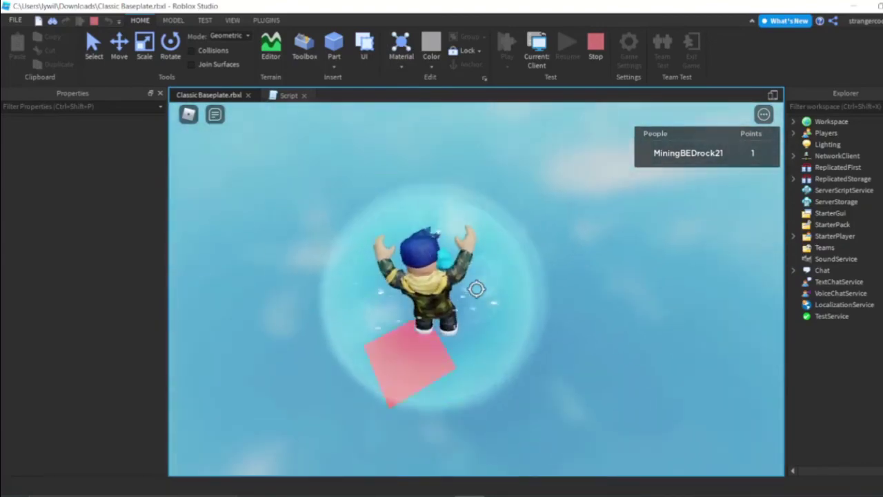